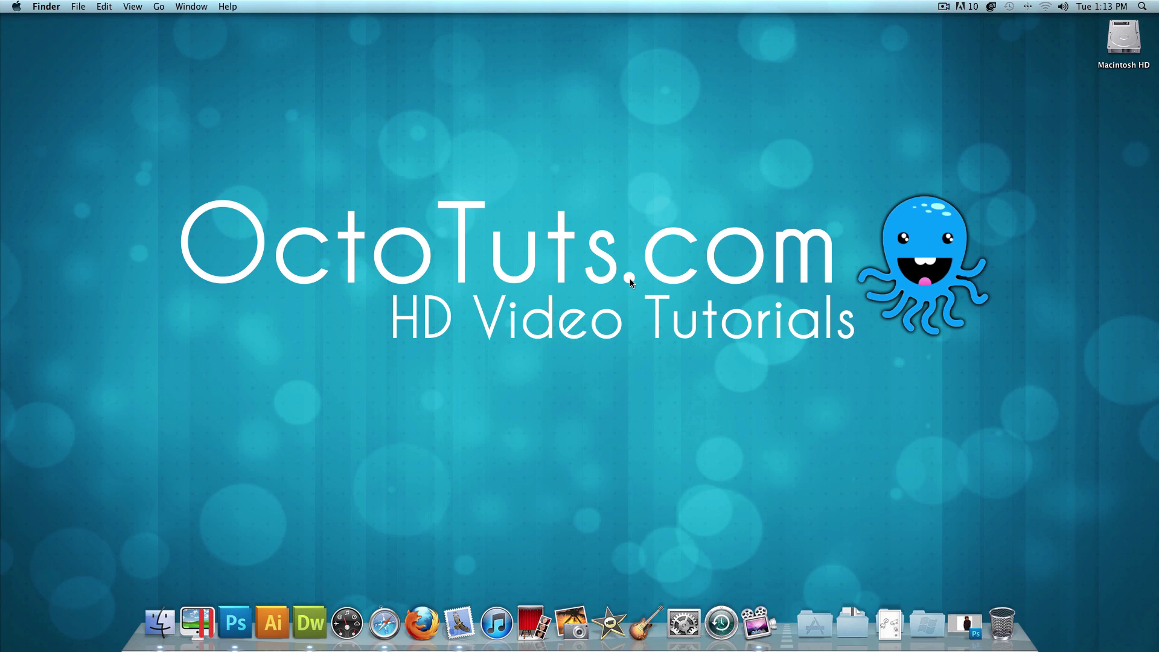
Restore the minimized portrait document and view the finished dispersion example image.jpg.
click(965, 623)
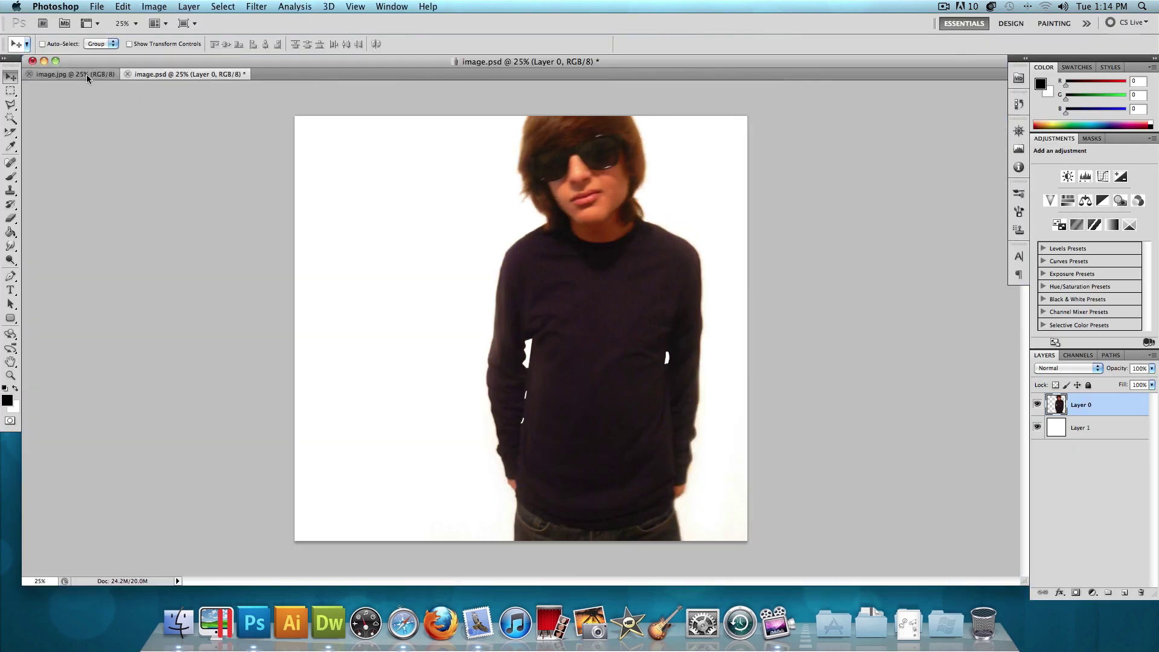
click(86, 75)
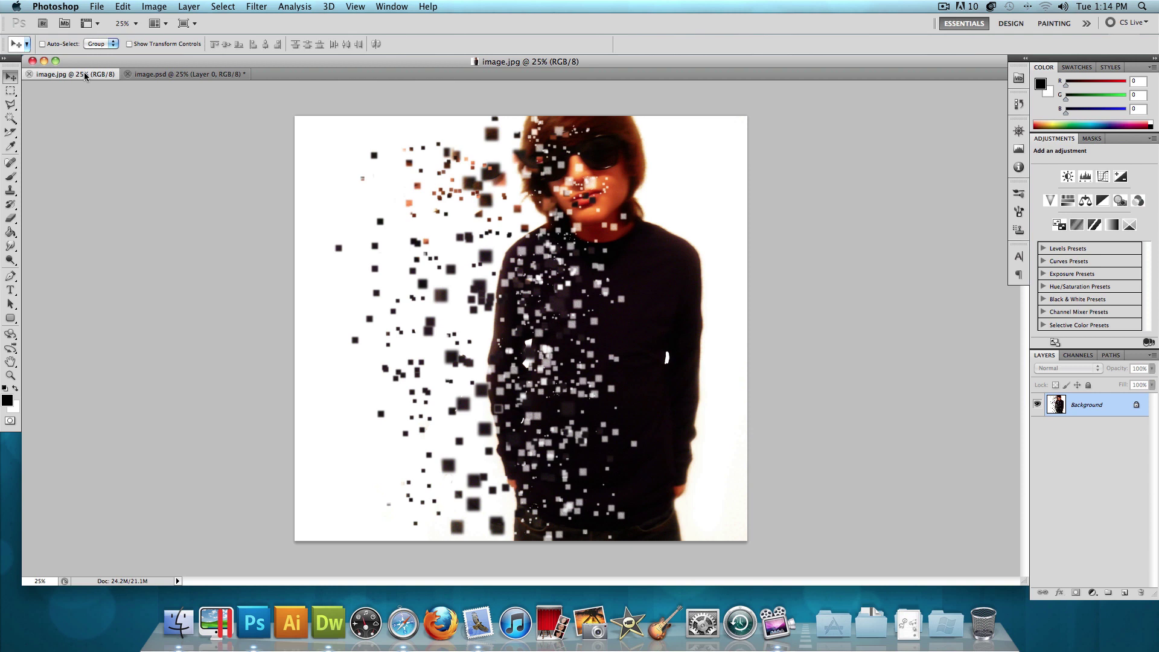
click(177, 75)
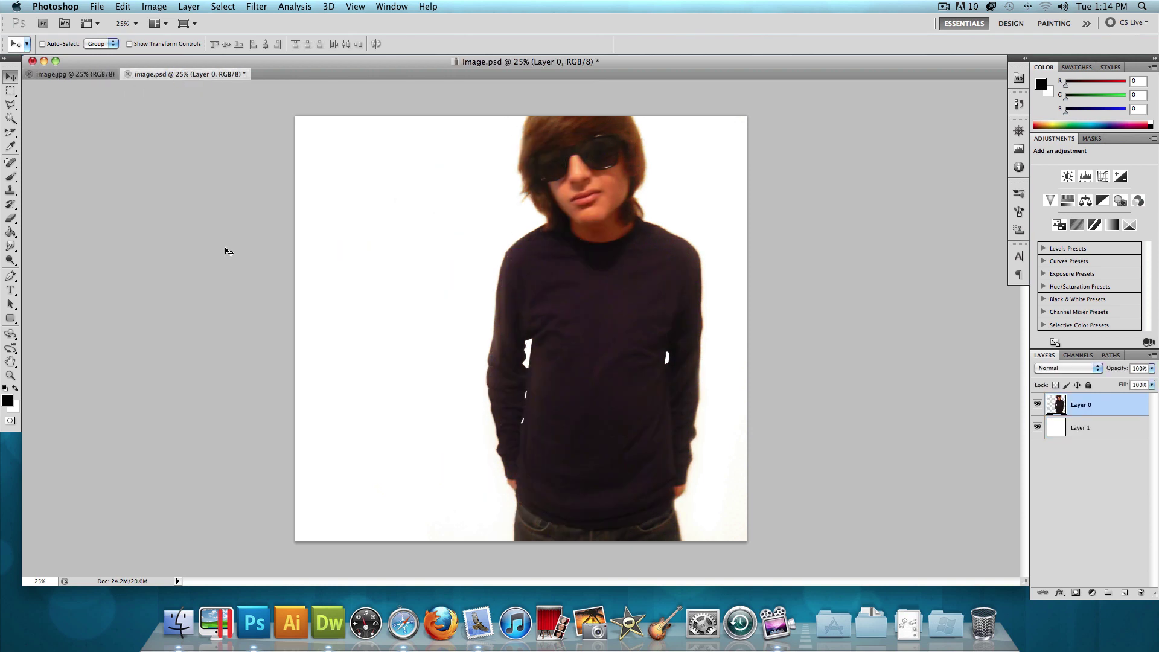
click(1038, 405)
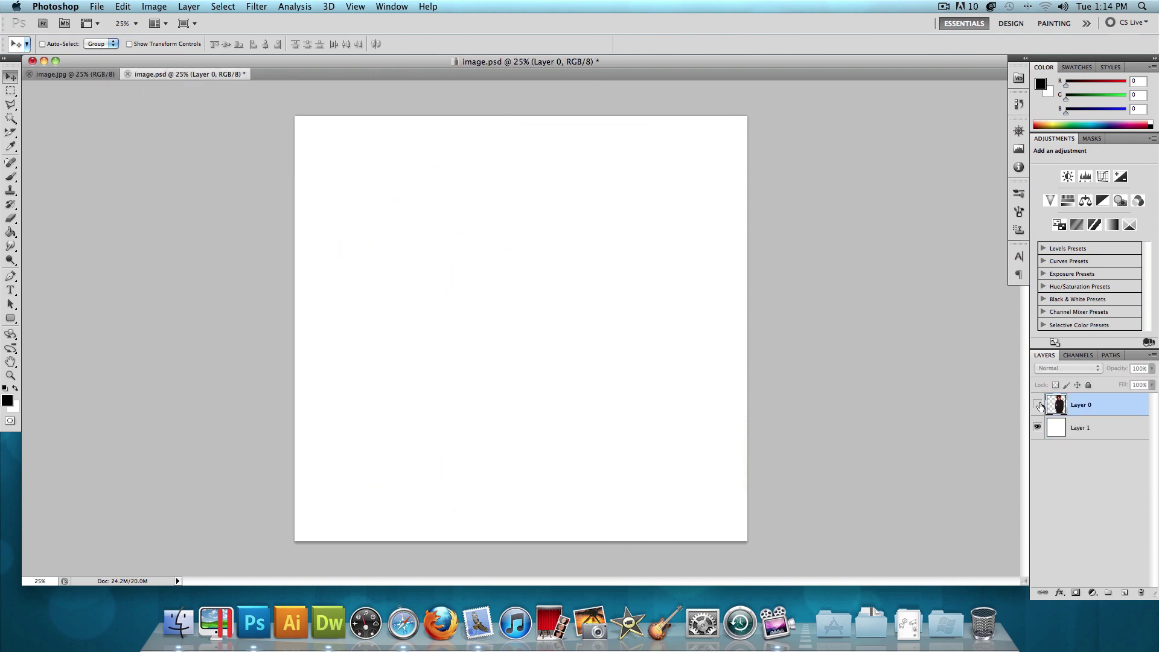
click(1038, 405)
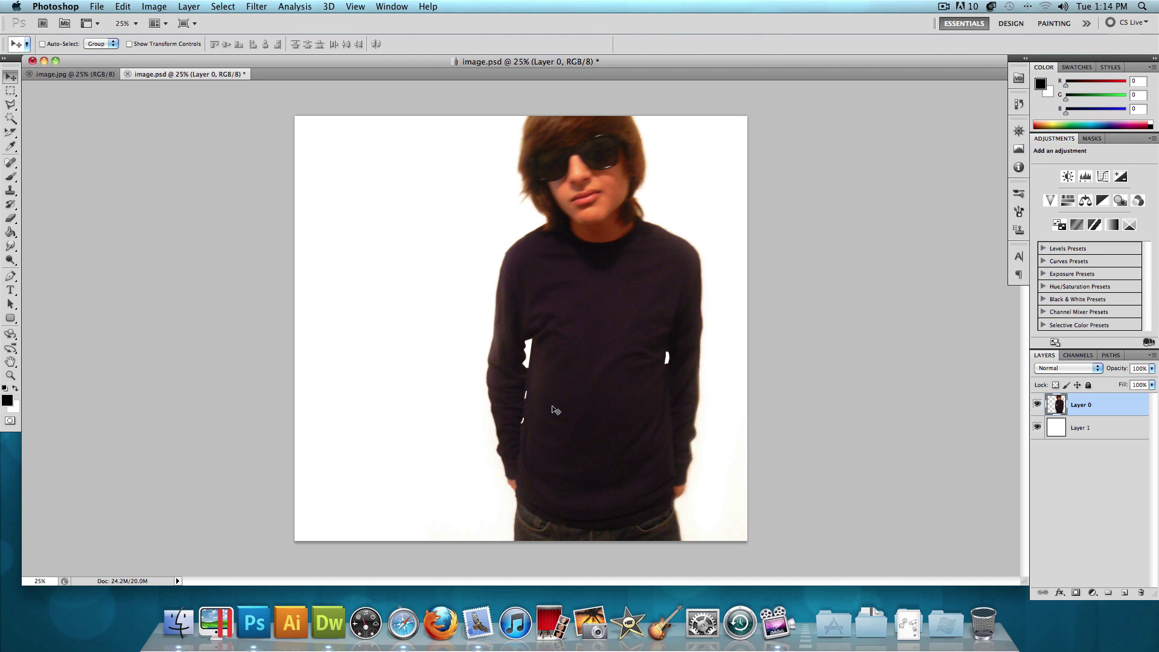
Load the Drop Shadow Brushes set and pick the Drop Shadow Square 58 pixels tip.
click(10, 176)
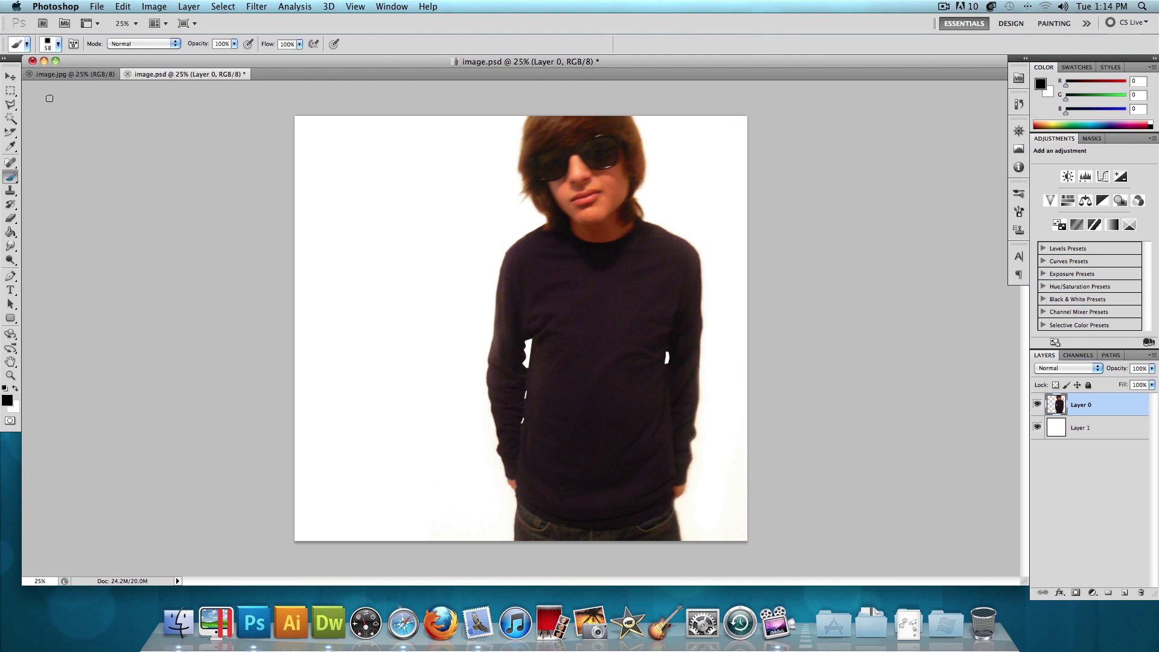
click(58, 43)
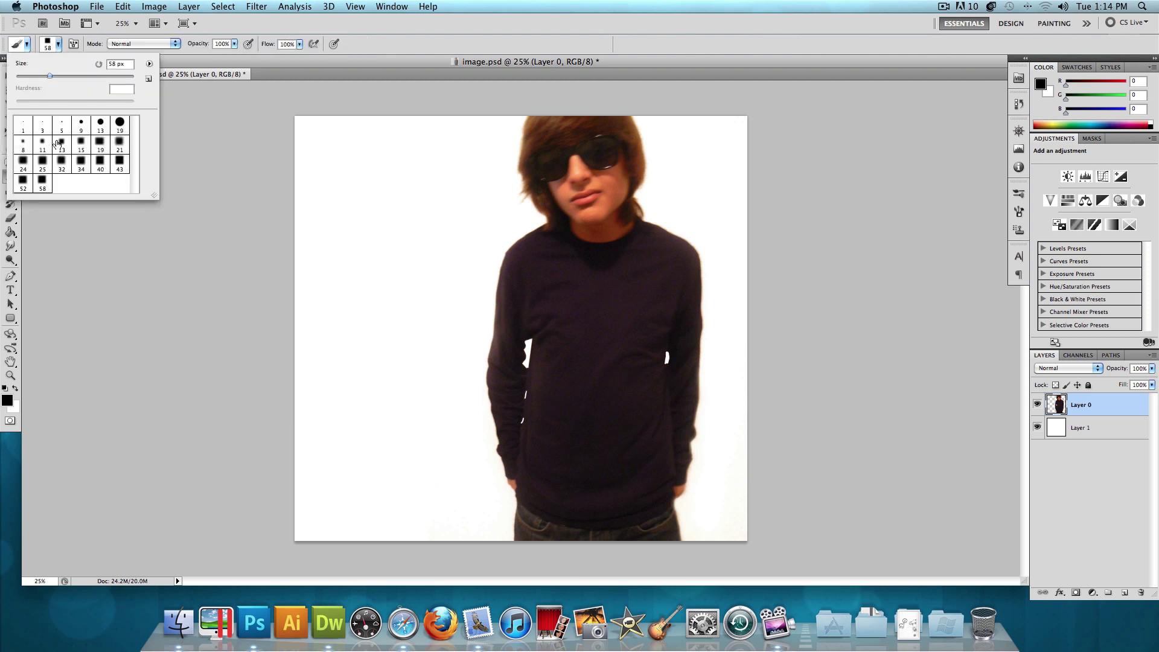
click(148, 65)
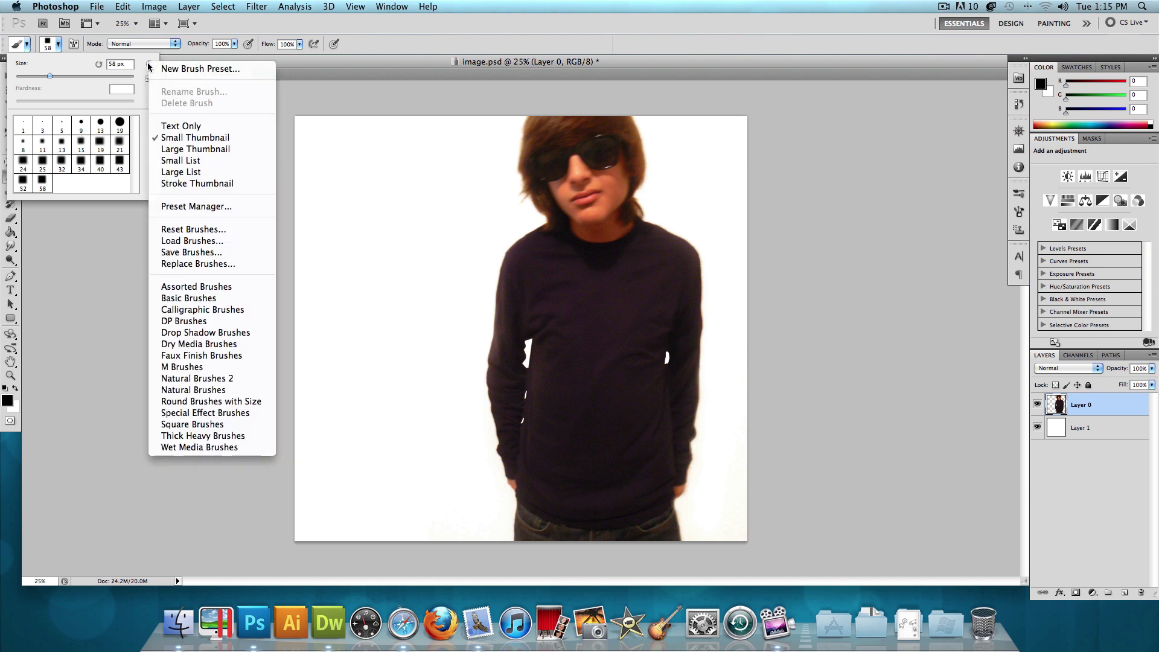
click(262, 333)
click(661, 215)
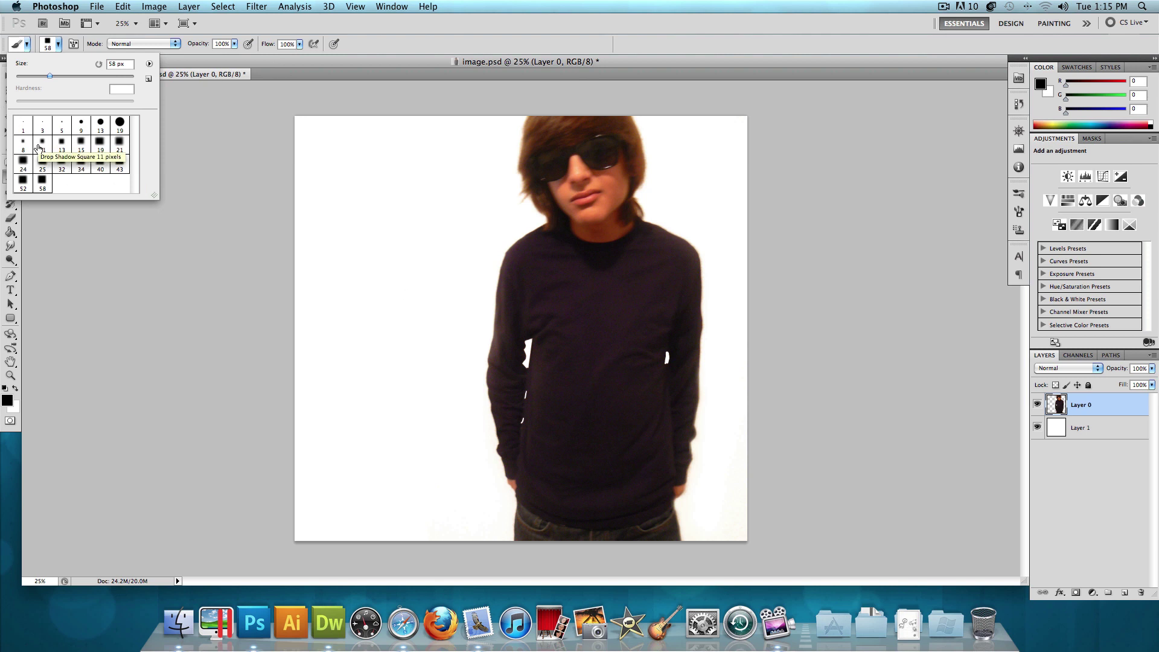
double_click(42, 179)
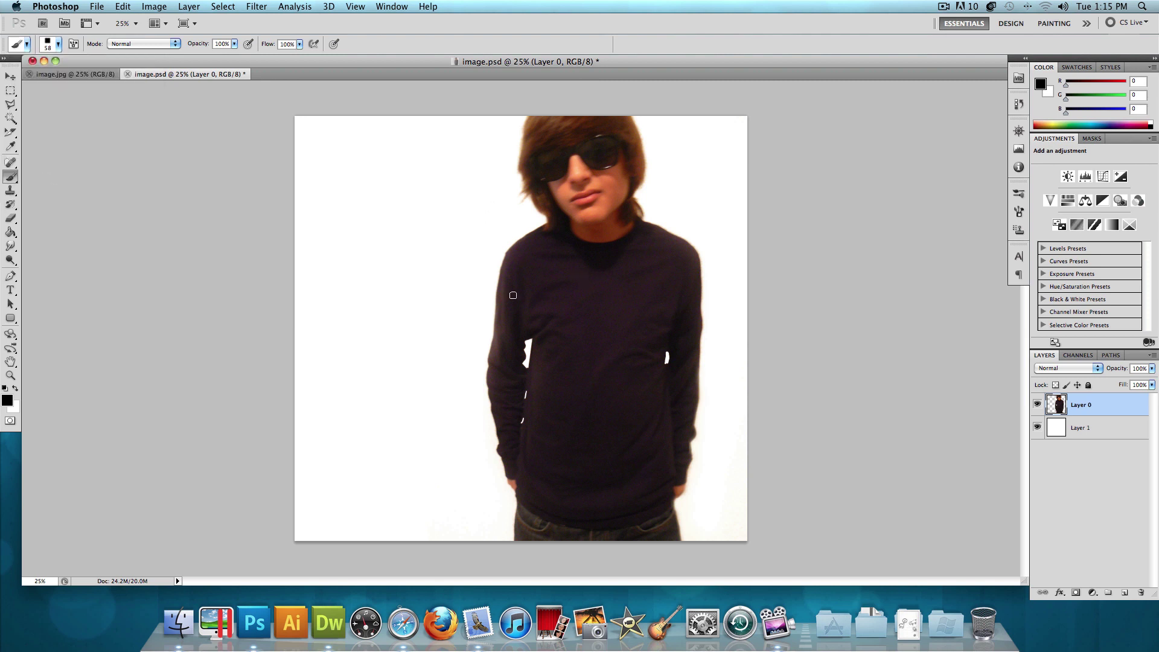
Enable Scattering on the square brush at 1000% scatter.
click(389, 9)
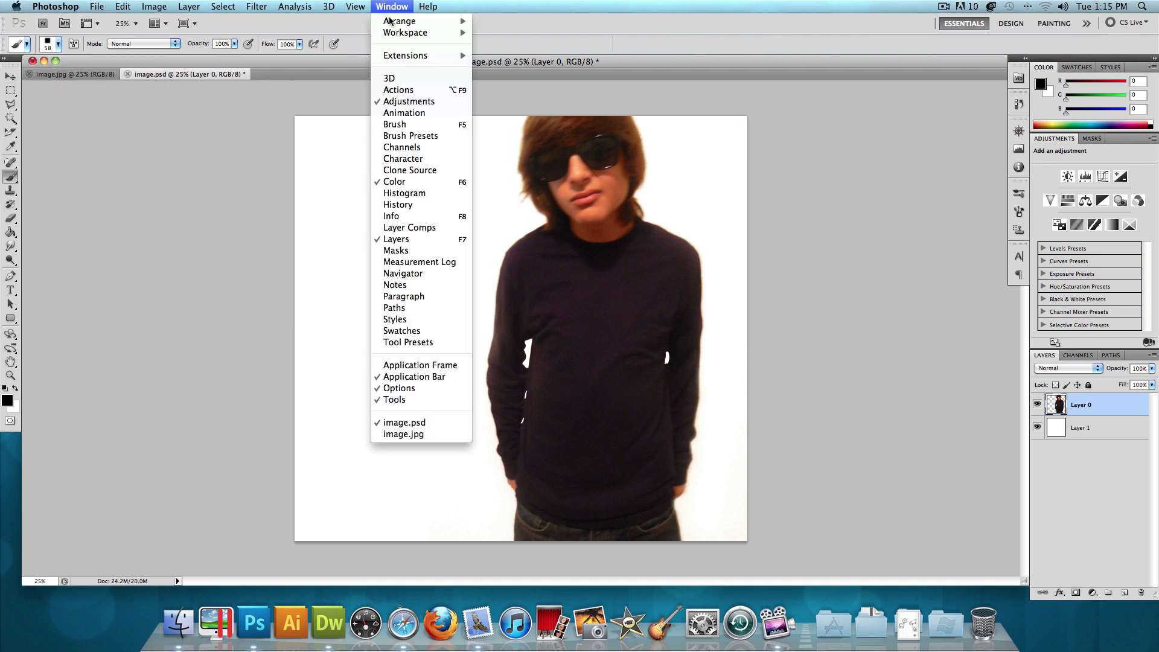
click(439, 125)
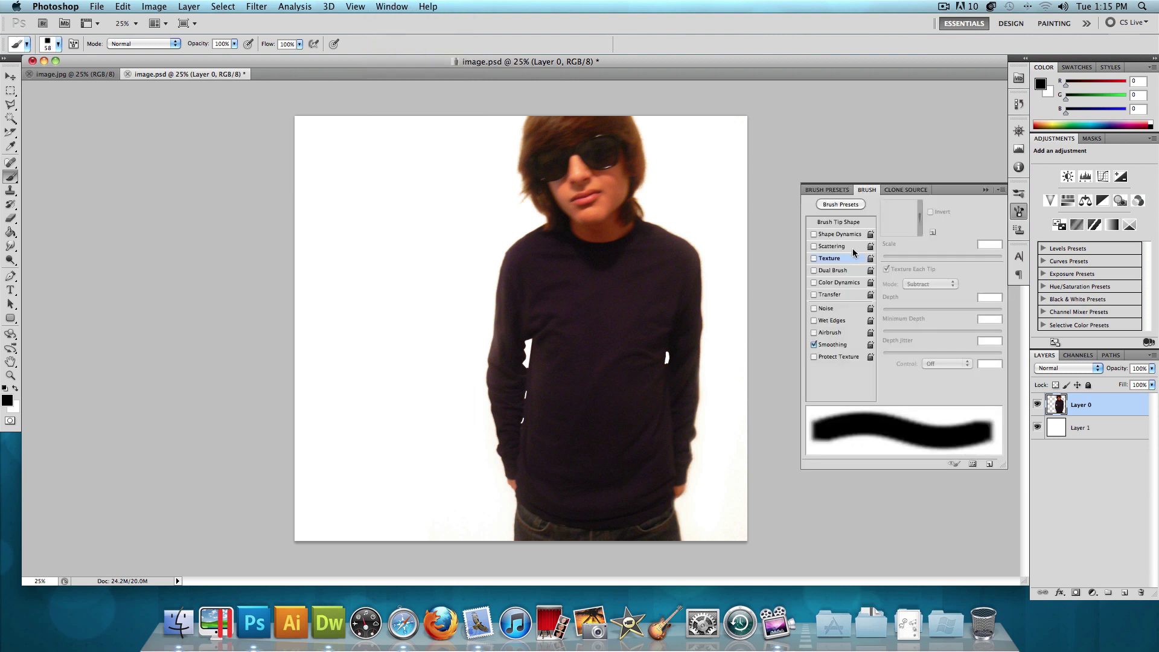
click(813, 246)
click(829, 247)
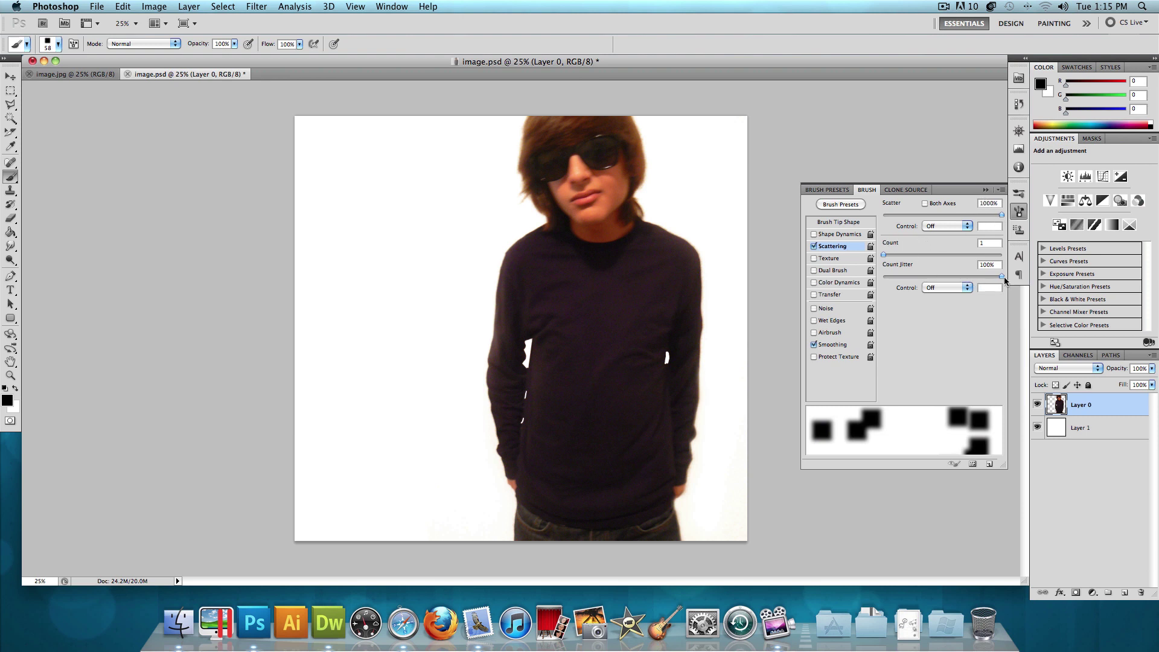
Add an Oil Pastel on Canvas texture from Artist Surfaces, applied to each tip.
click(813, 258)
click(828, 259)
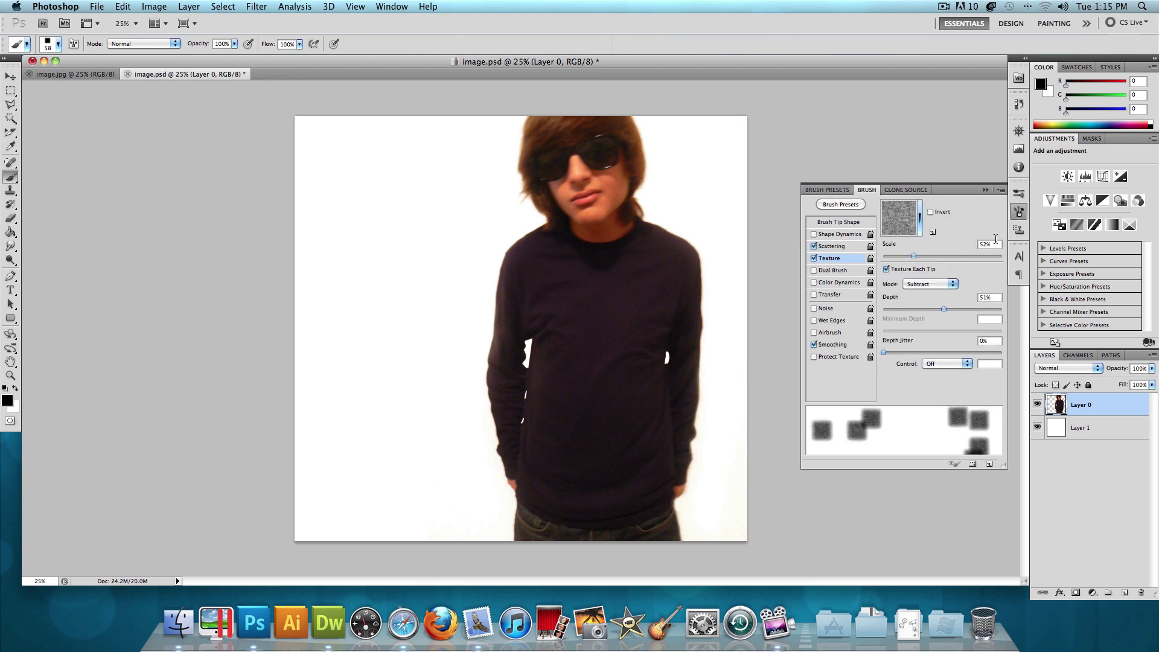
click(920, 220)
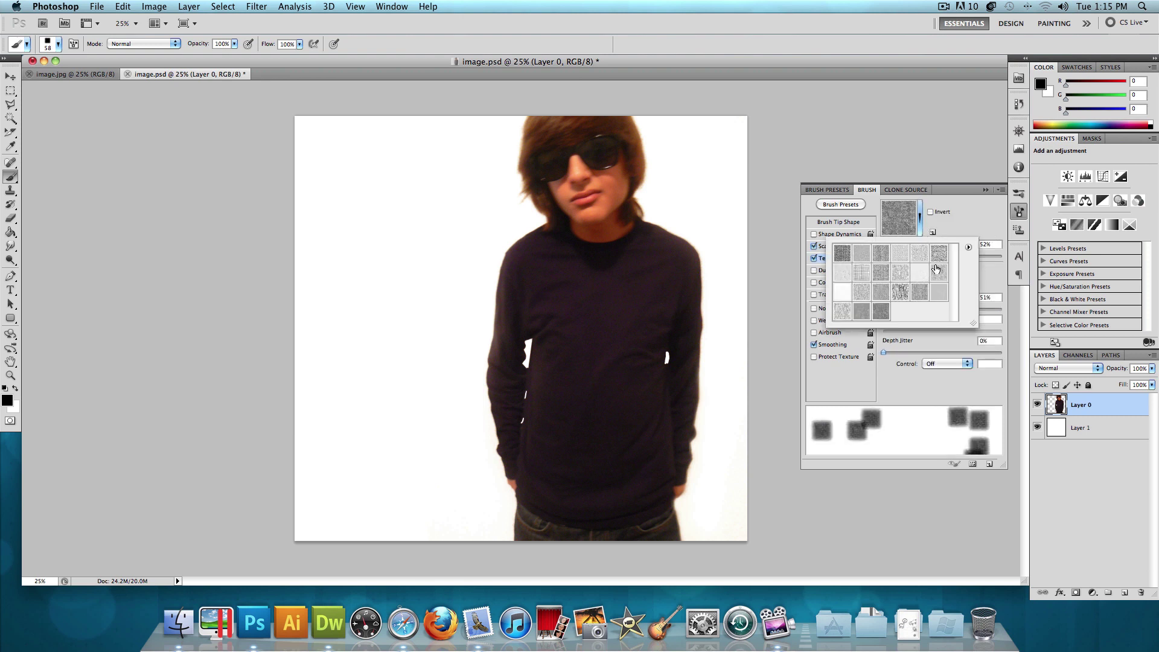
click(968, 247)
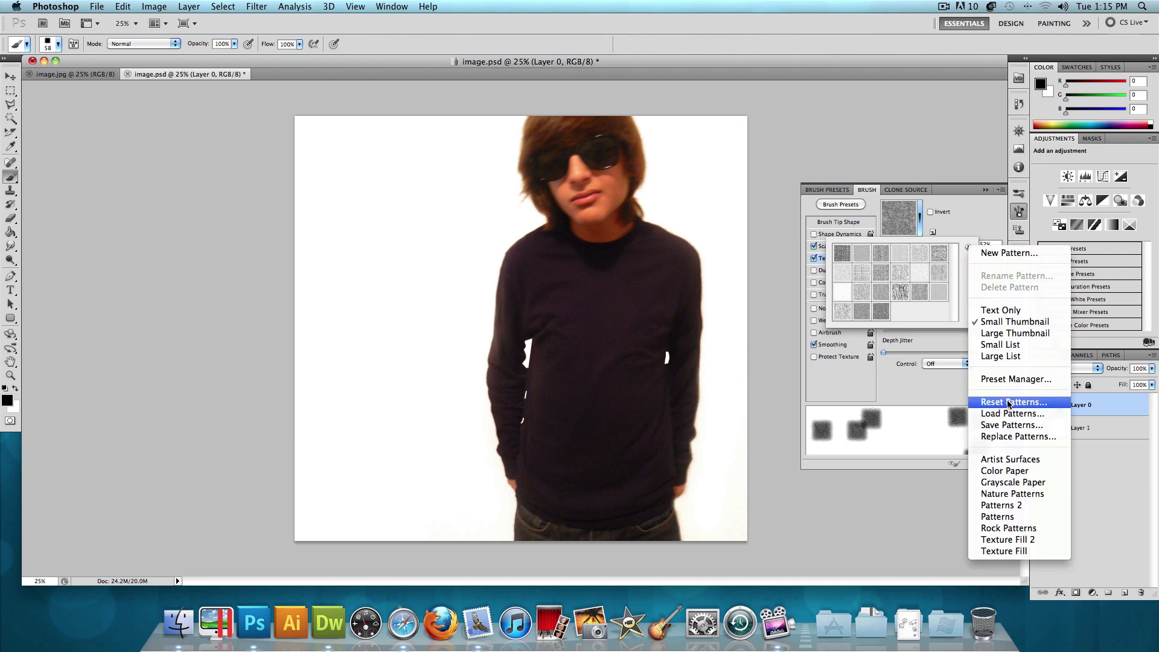
click(1023, 459)
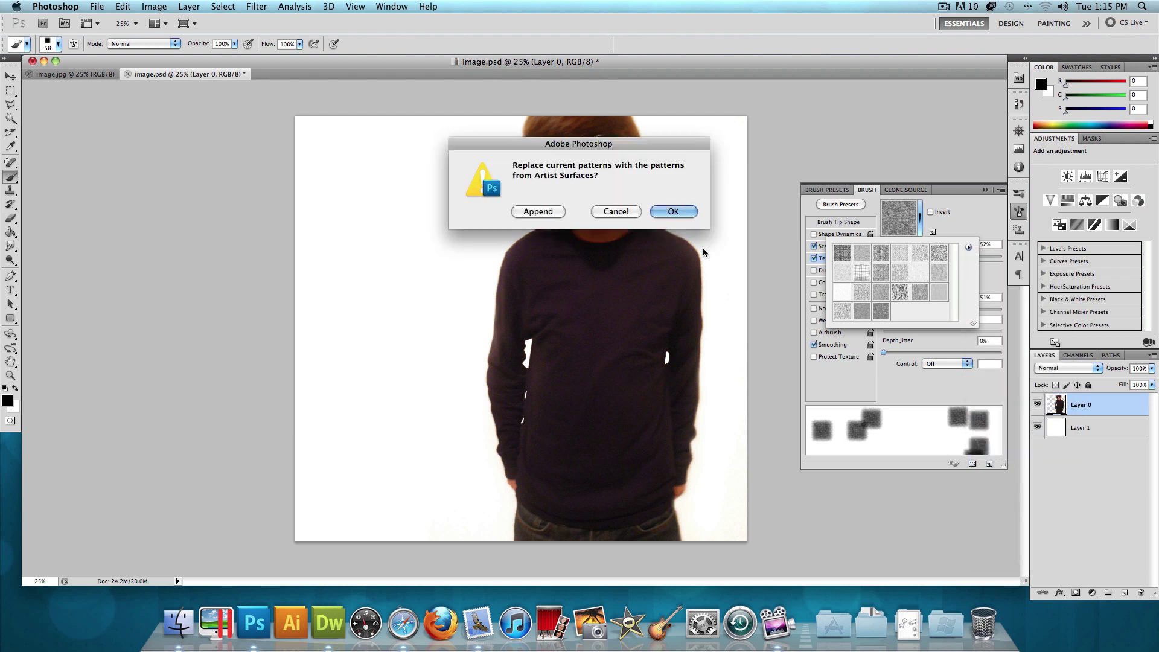
click(672, 210)
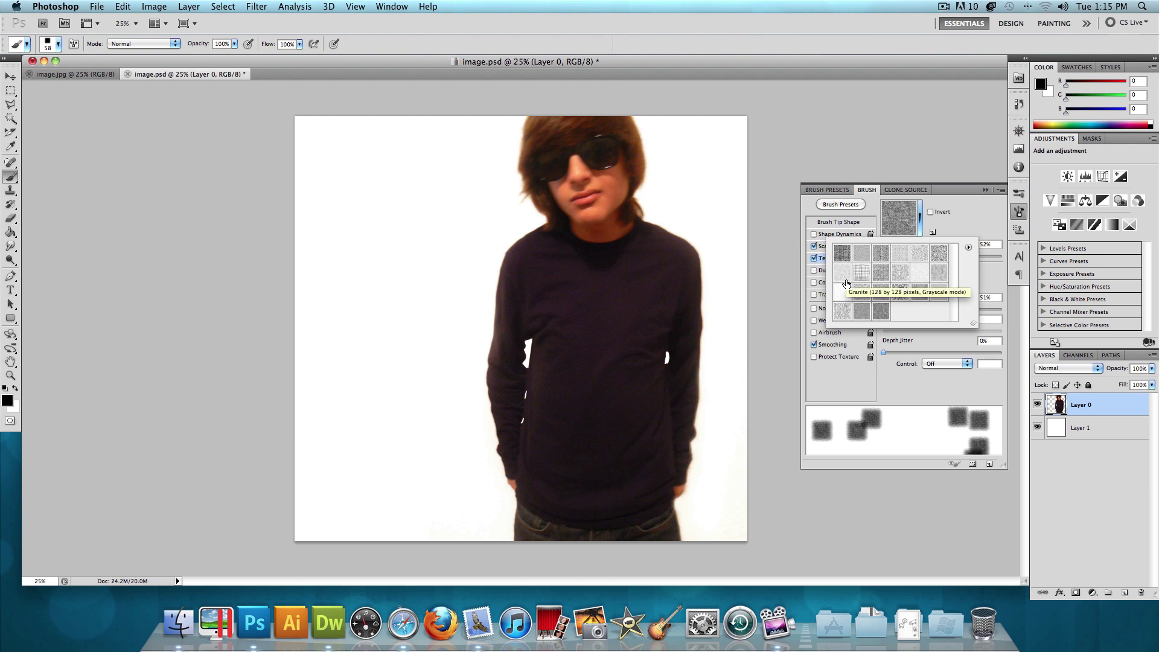
double_click(886, 314)
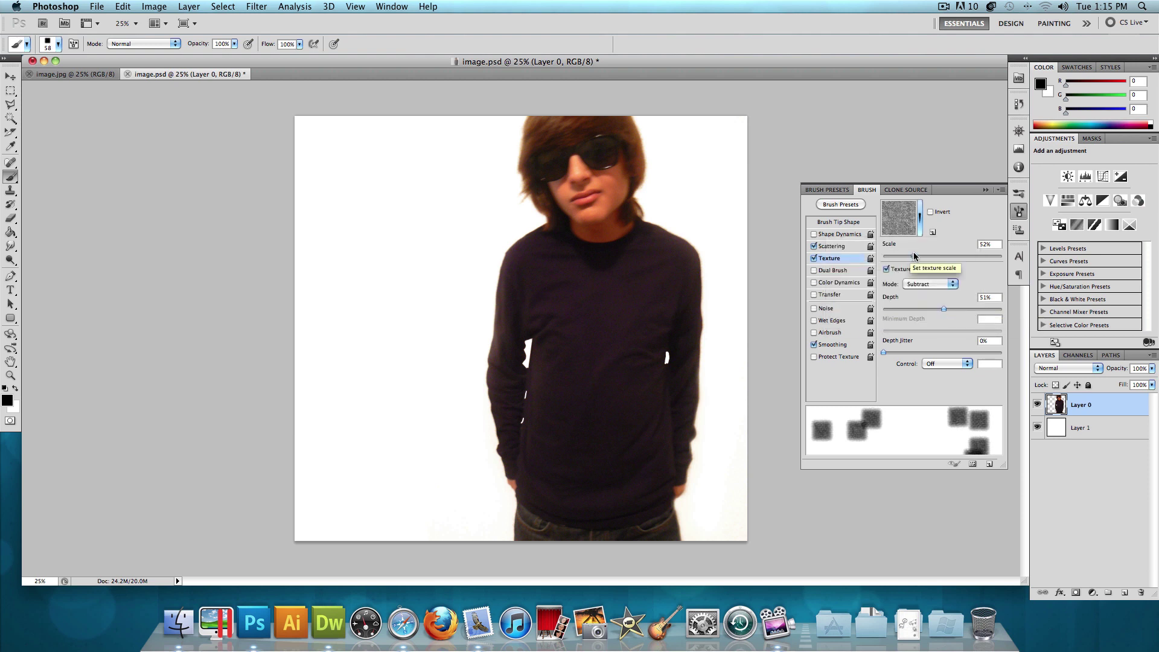
click(886, 270)
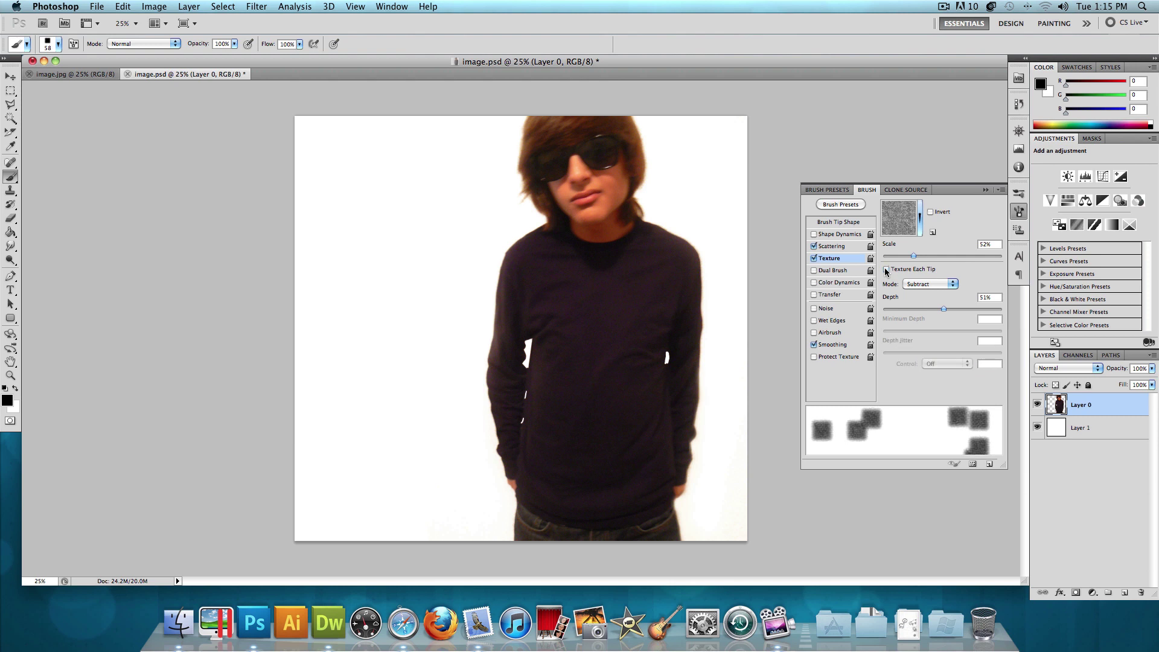
click(886, 270)
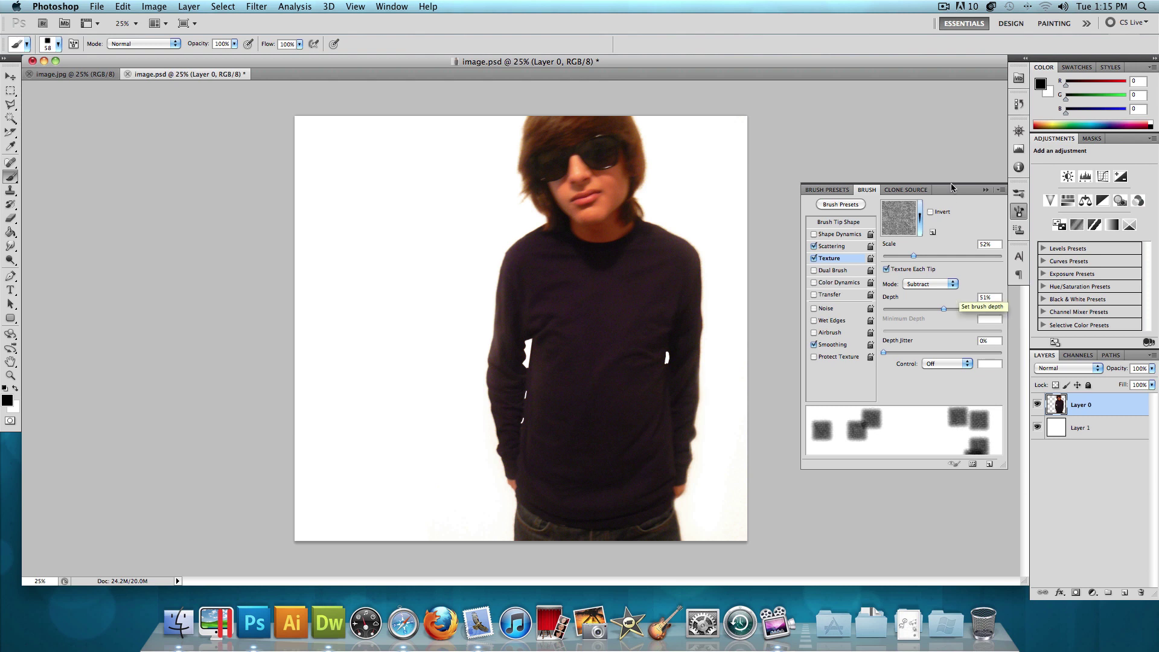
click(984, 190)
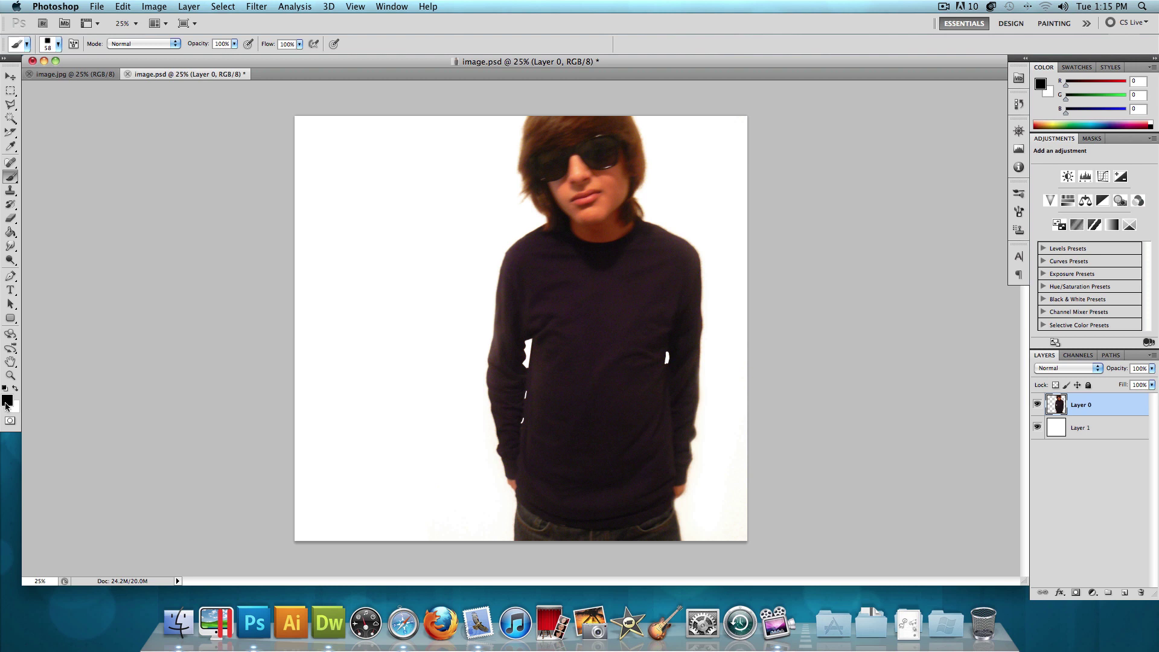
Add a mask to Layer 0 and paint square holes along the hair and left arm.
click(1076, 593)
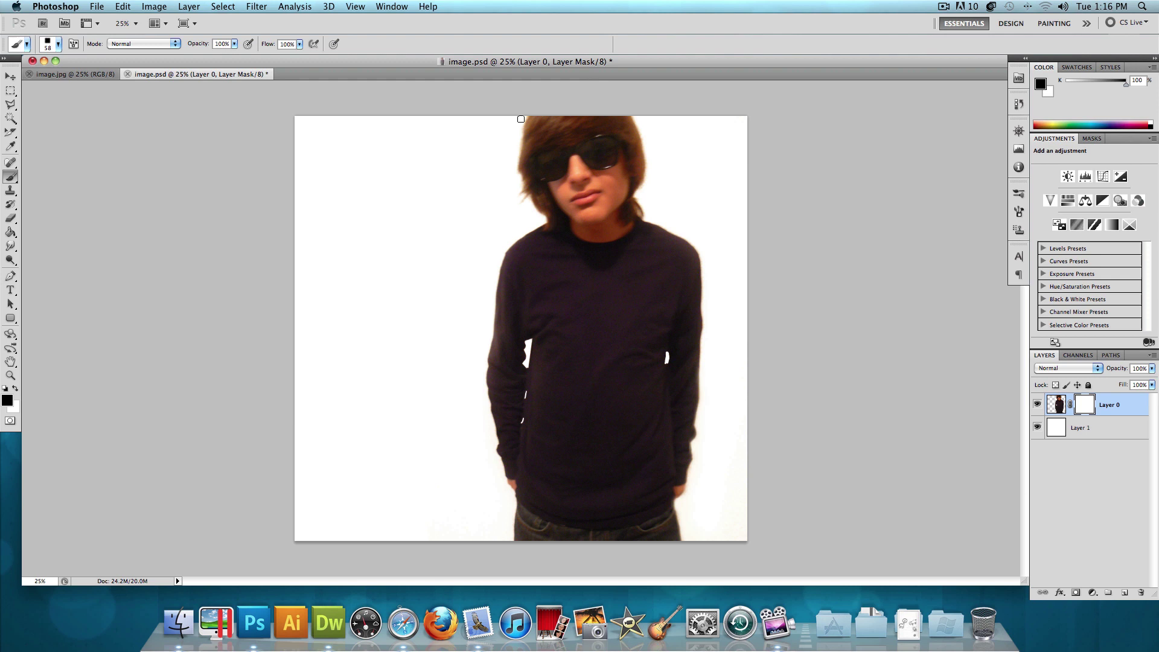
mouse_move(531, 136)
mouse_down()
mouse_move(540, 157)
mouse_move(484, 496)
mouse_up()
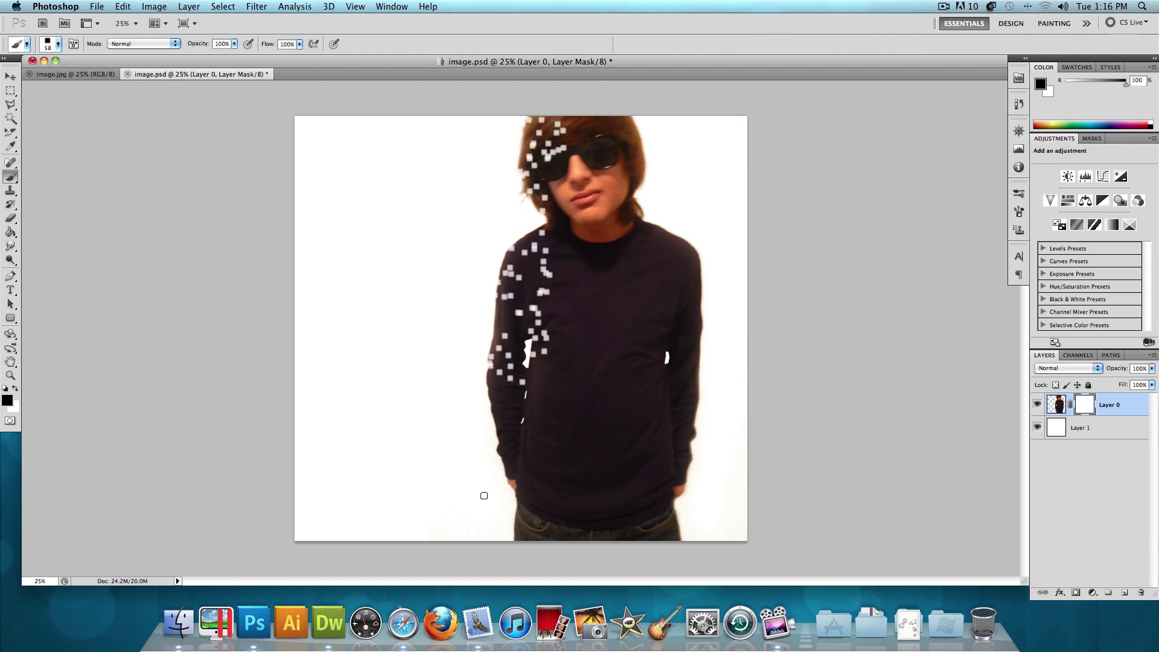
drag(527, 410, 482, 572)
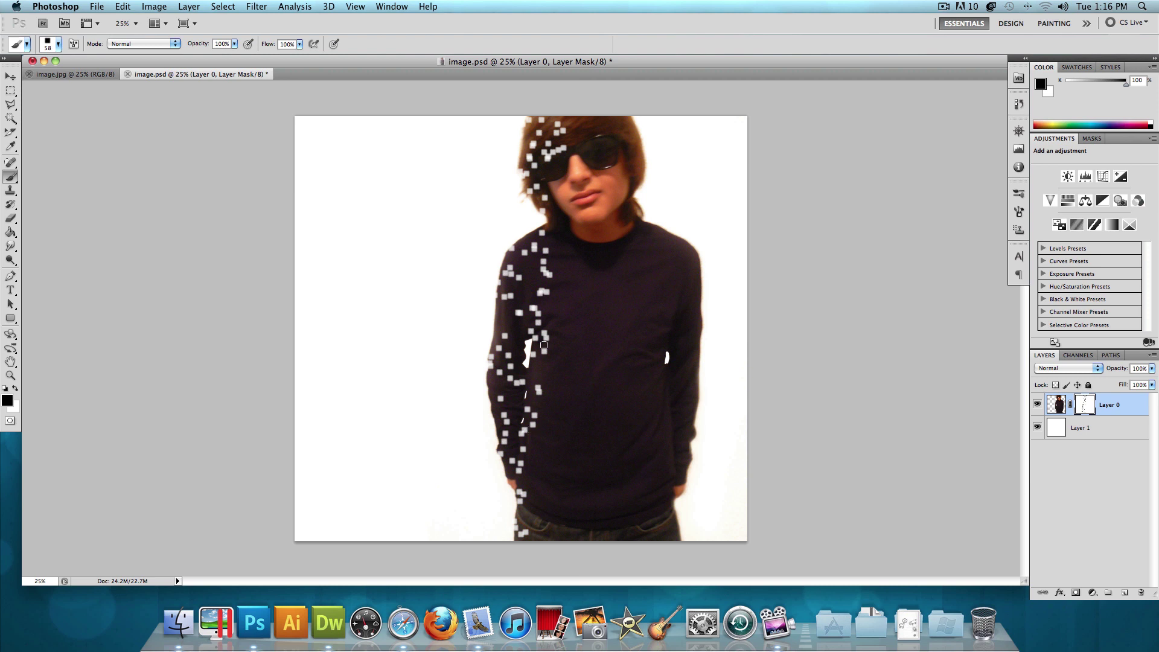
key(bracketright)
key(bracketright)
key(bracketright)
click(549, 373)
mouse_move(546, 418)
mouse_down()
mouse_move(543, 527)
mouse_move(543, 477)
mouse_move(559, 526)
mouse_move(562, 511)
mouse_move(567, 152)
mouse_move(565, 178)
mouse_move(548, 175)
mouse_move(518, 274)
mouse_move(527, 276)
mouse_move(498, 326)
mouse_move(551, 329)
mouse_move(588, 344)
mouse_up()
Scatter square holes across the neck, shirt and collar at varying brush sizes.
key(bracketleft)
key(bracketleft)
key(bracketleft)
key(bracketleft)
key(bracketleft)
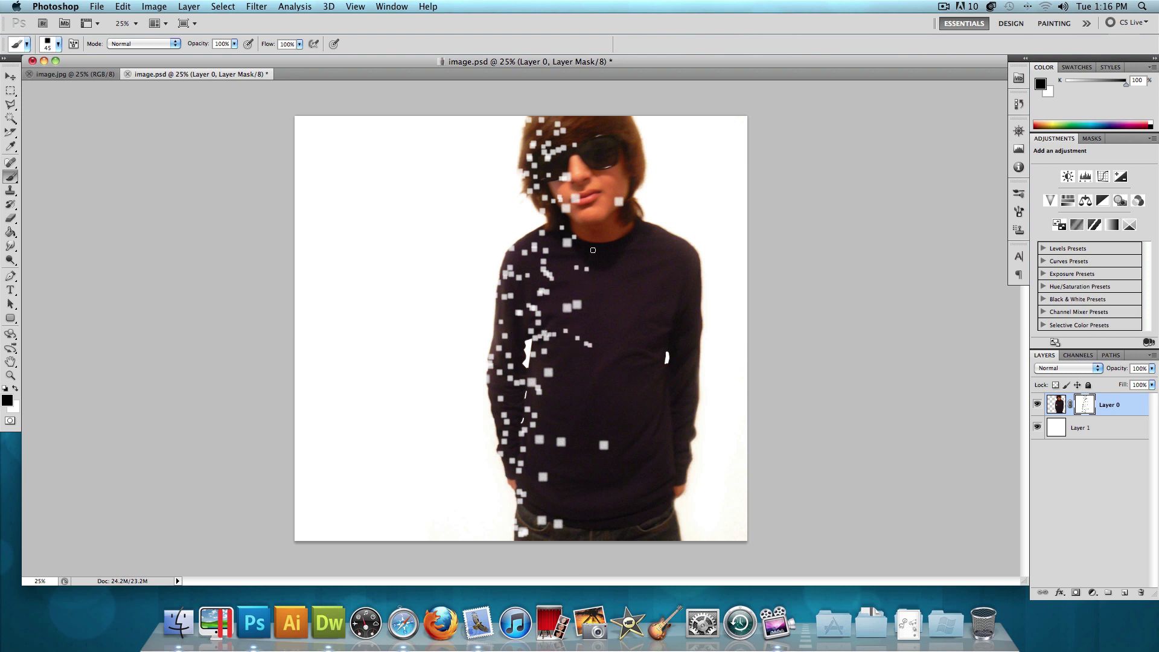
mouse_move(592, 250)
mouse_down()
mouse_move(558, 284)
mouse_move(582, 331)
mouse_move(557, 423)
mouse_move(553, 504)
mouse_move(524, 510)
mouse_move(555, 525)
mouse_up()
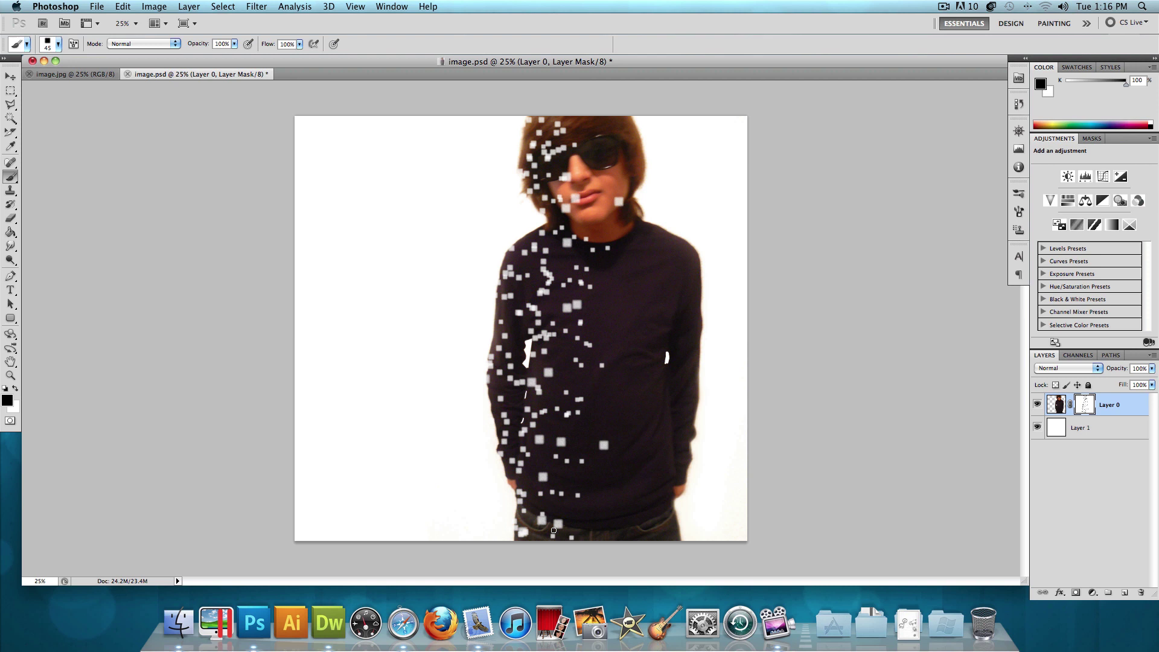
key(bracketright)
key(bracketright)
mouse_move(585, 434)
mouse_down()
mouse_move(573, 286)
mouse_move(608, 315)
mouse_move(597, 217)
mouse_move(584, 211)
mouse_move(584, 129)
mouse_up()
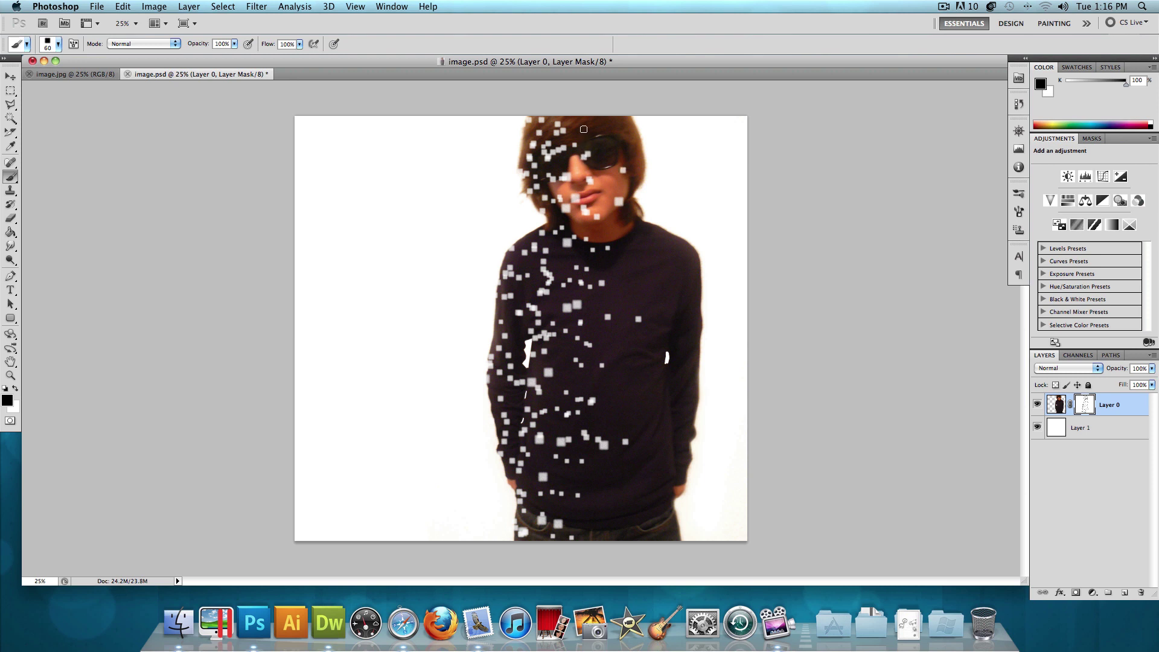
key(bracketright)
key(bracketleft)
key(bracketleft)
key(bracketleft)
drag(569, 377, 559, 420)
mouse_move(583, 516)
mouse_down()
mouse_move(565, 511)
mouse_move(596, 531)
mouse_move(569, 524)
mouse_up()
Duplicate Layer 0 as Layer 0 copy.
right_click(1125, 408)
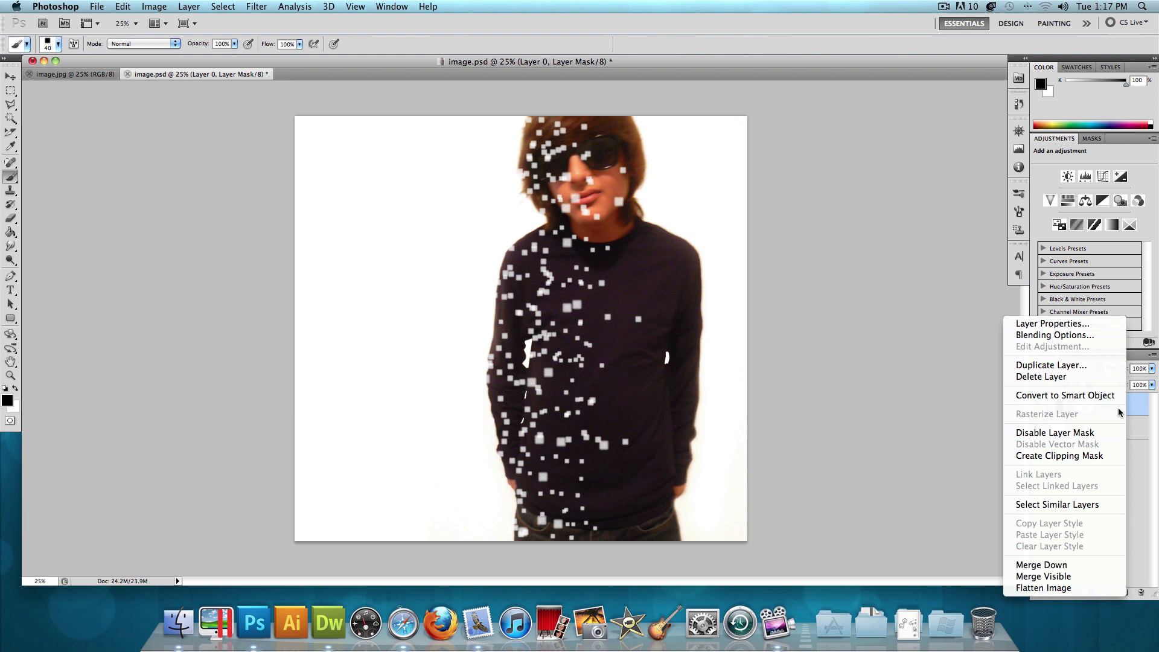
click(1066, 367)
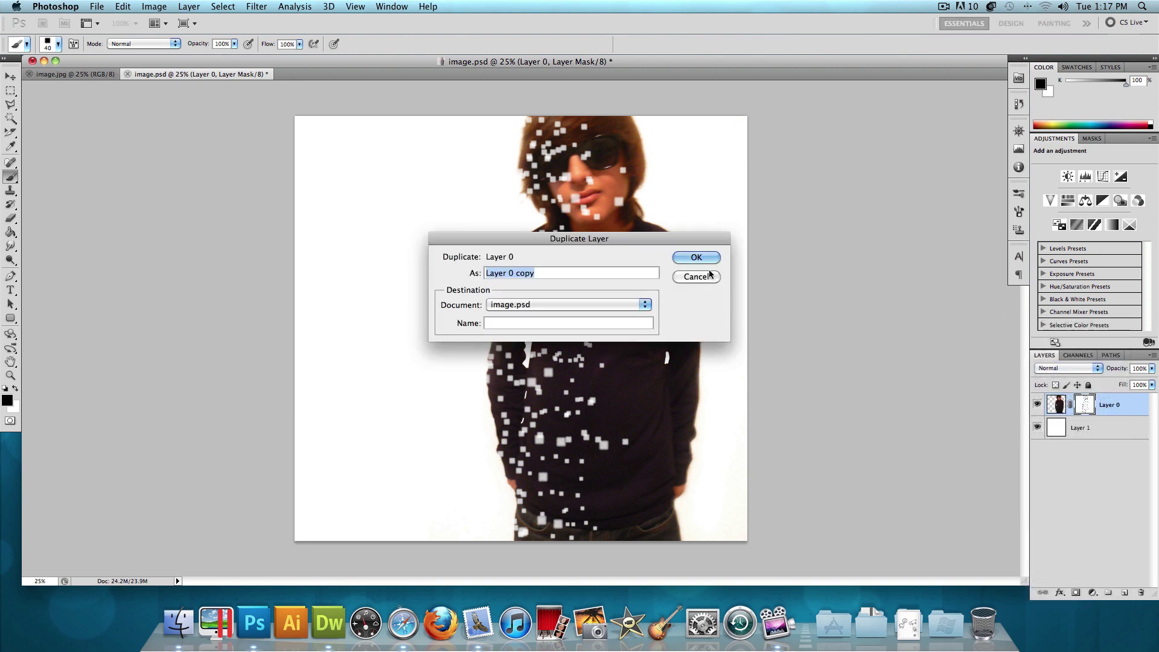
click(696, 258)
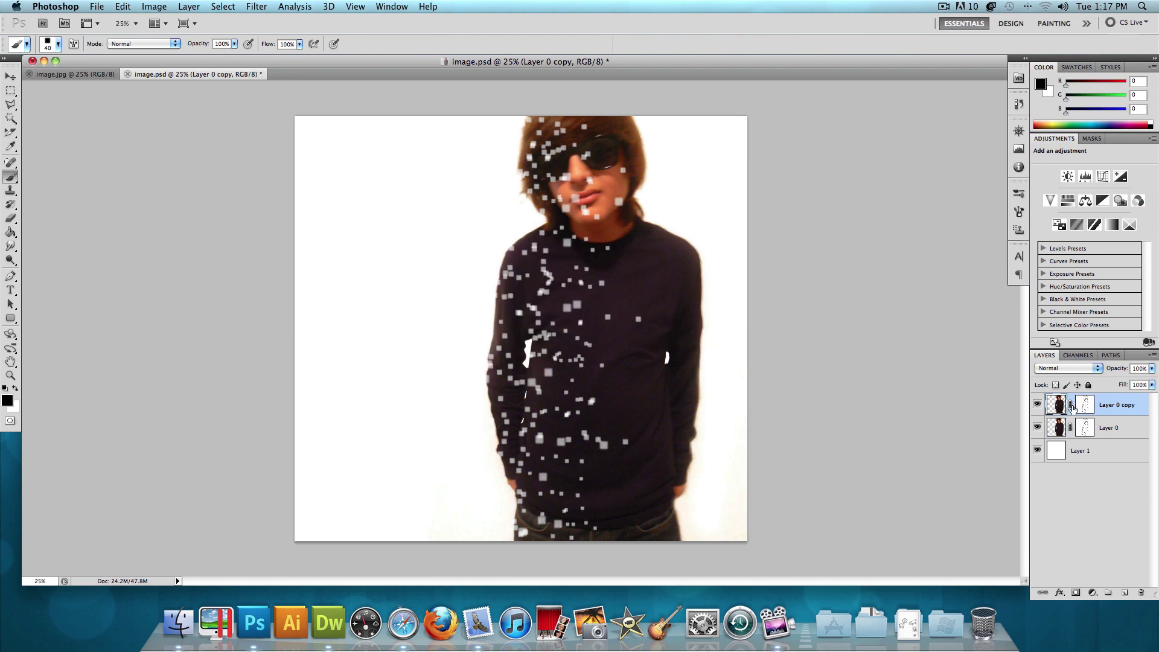
Delete Layer 0 copy's mask and compare it against the masked Layer 0.
right_click(1085, 401)
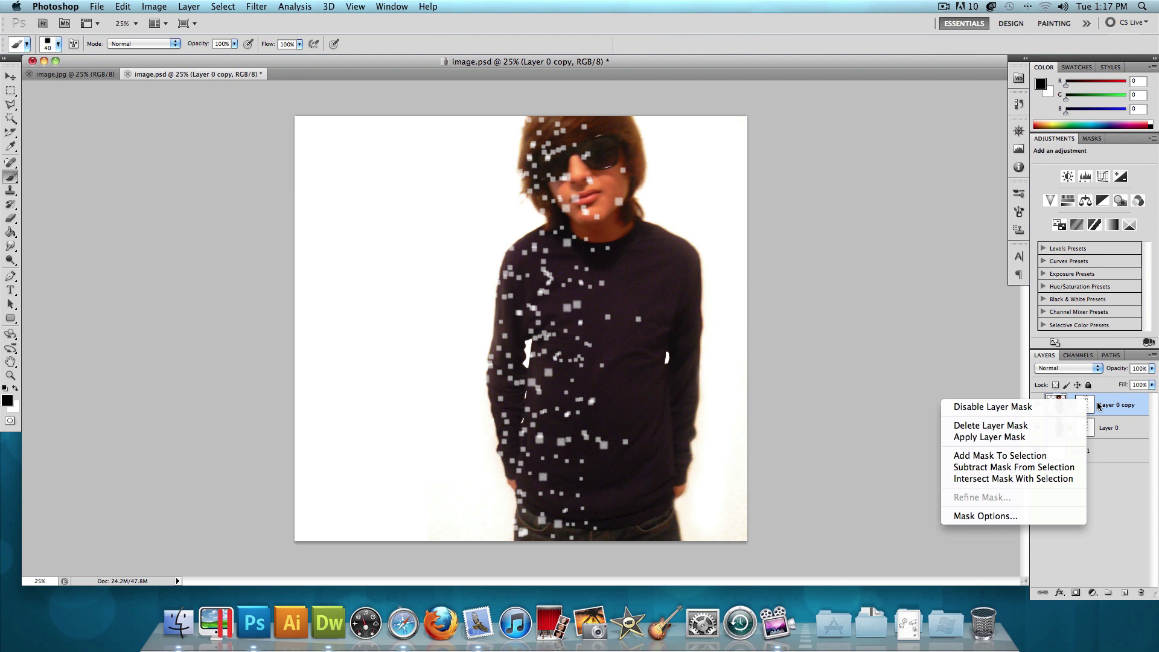
click(1057, 426)
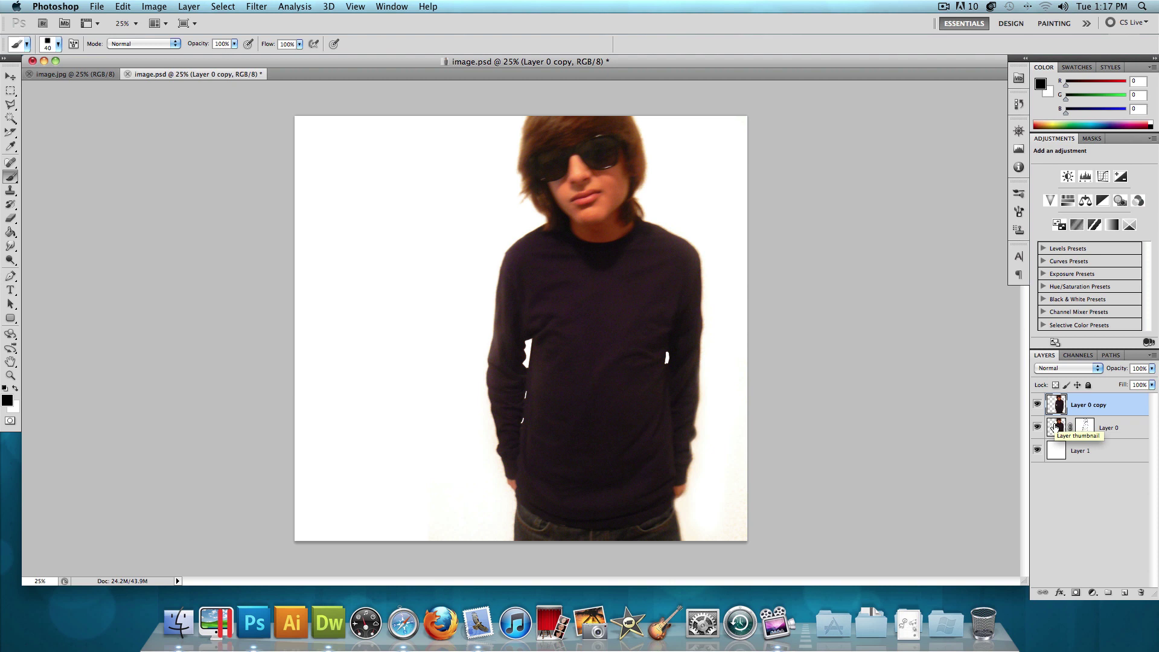
click(1038, 405)
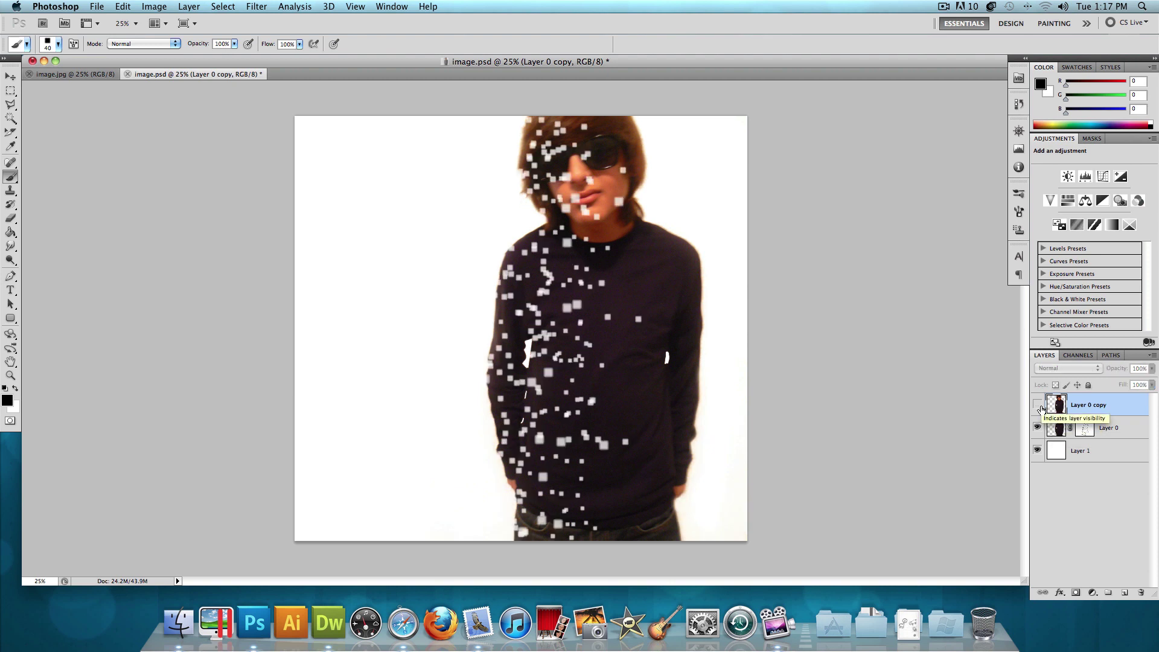
click(1038, 405)
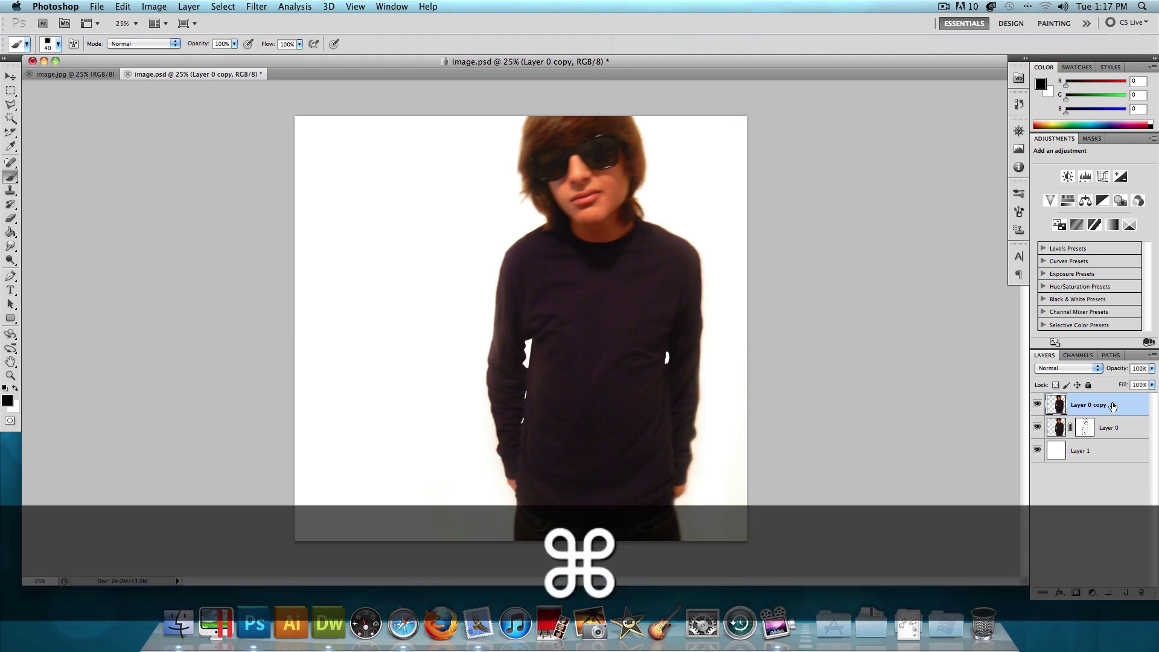
key(super+shift+n)
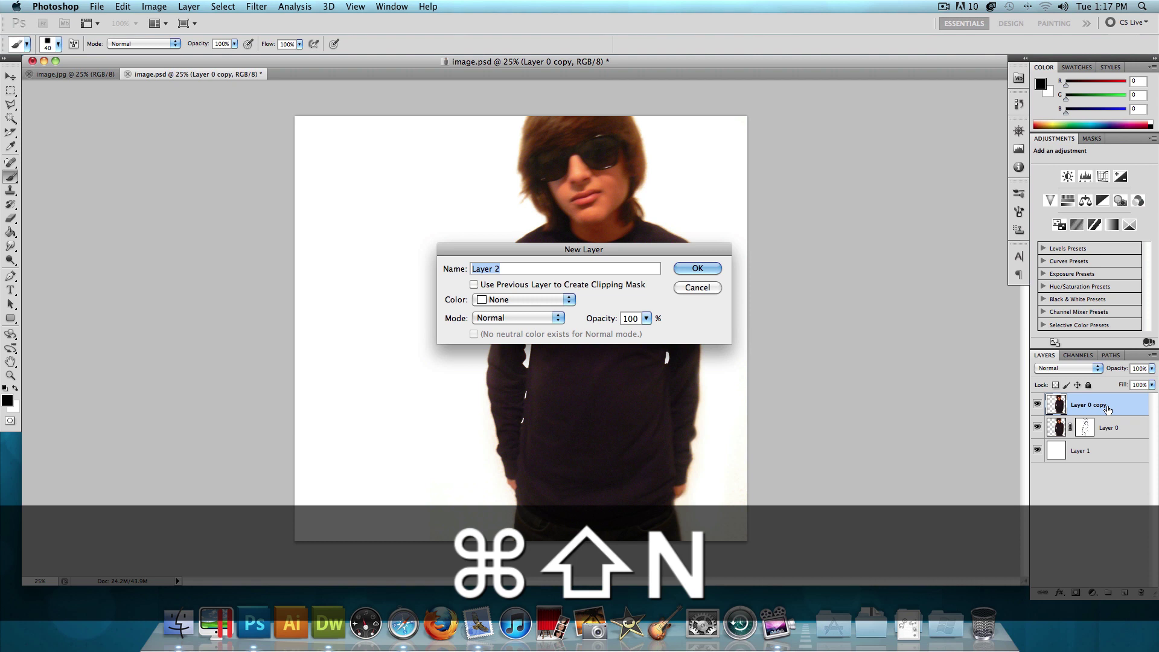
Add empty Layer 2 and set the Clone Stamp tool to a 58 px brush.
click(715, 271)
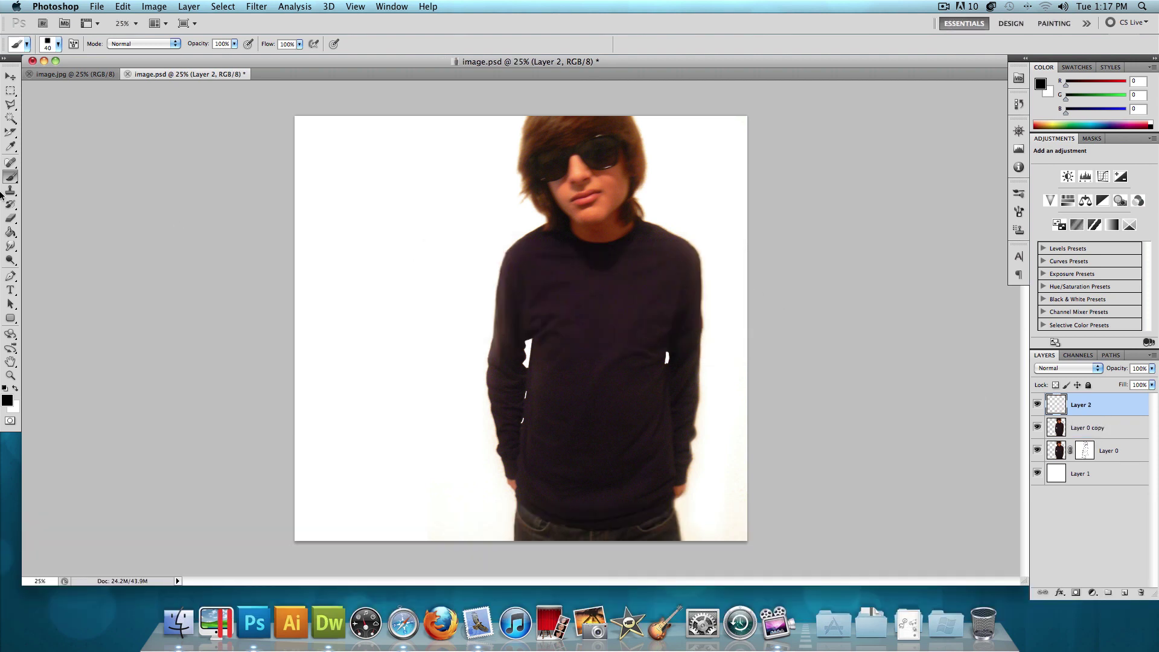
click(10, 192)
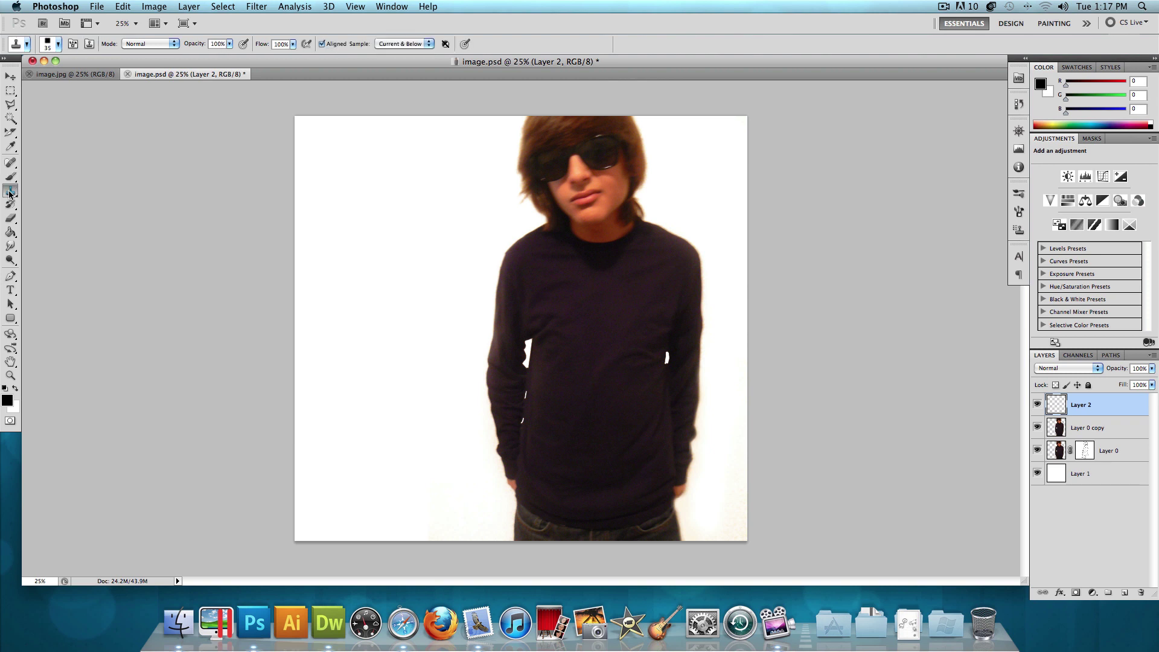
click(58, 42)
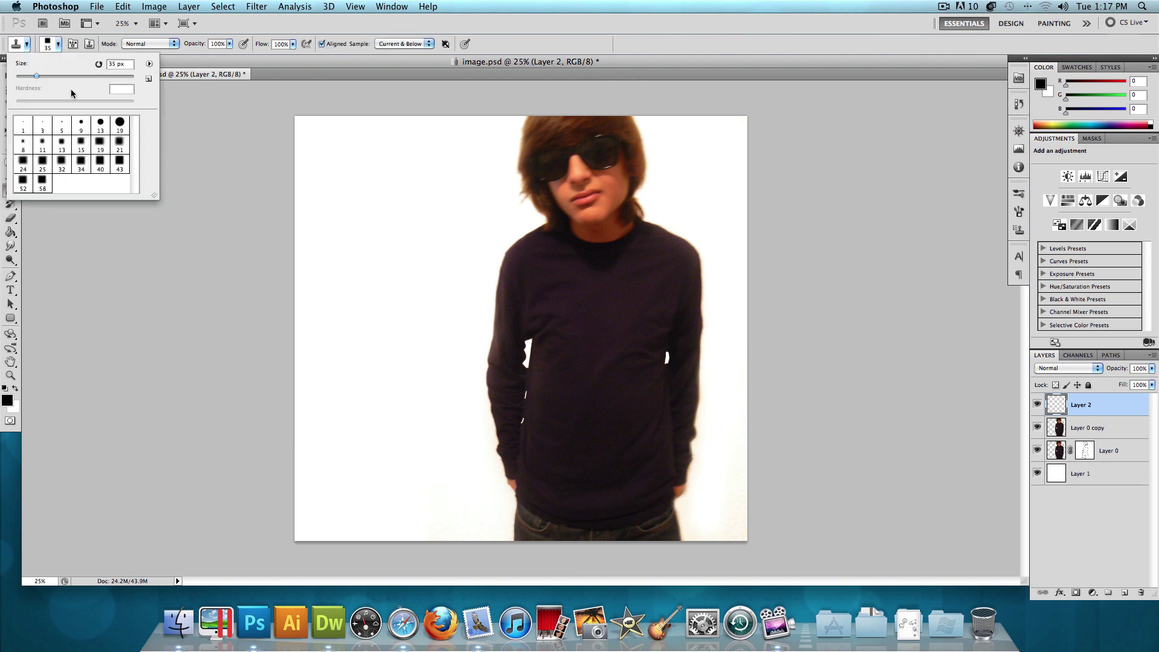
double_click(42, 184)
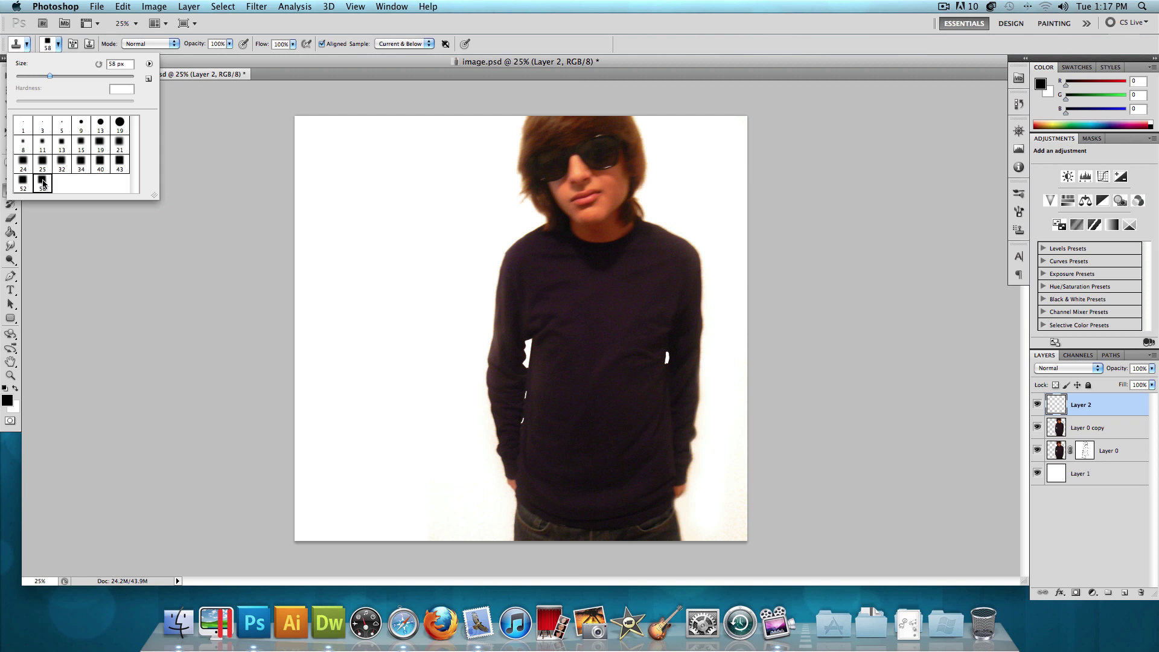
Turn on Scattering for the clone stamp brush (1000%, count 1).
click(401, 8)
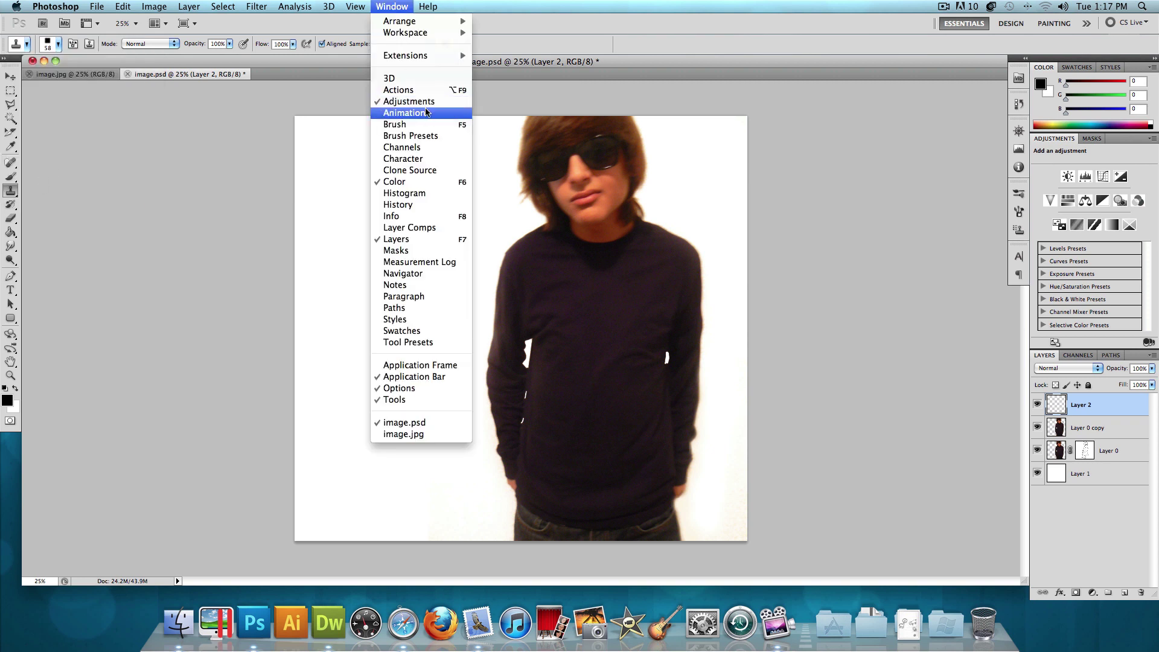
click(395, 124)
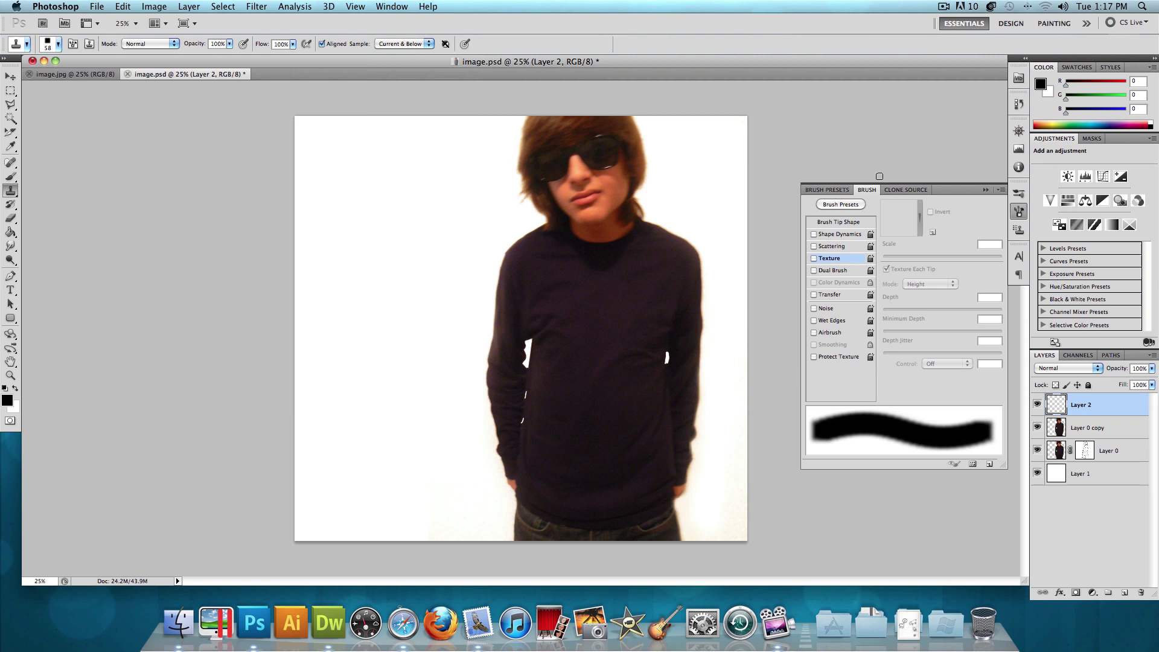
click(831, 247)
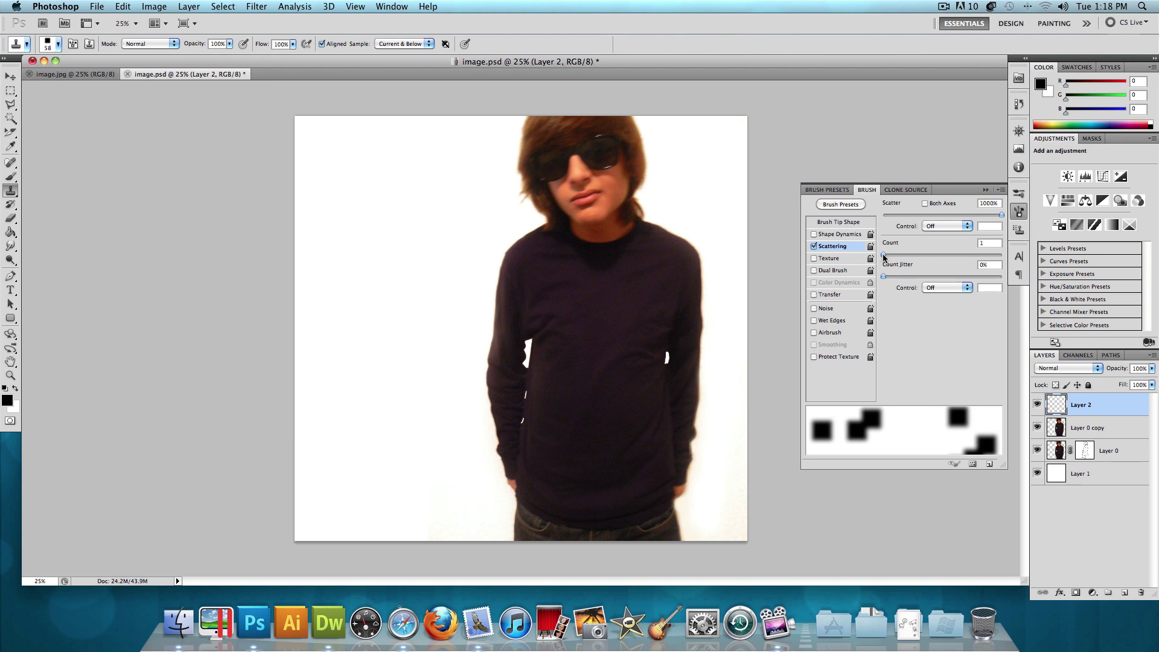
click(982, 190)
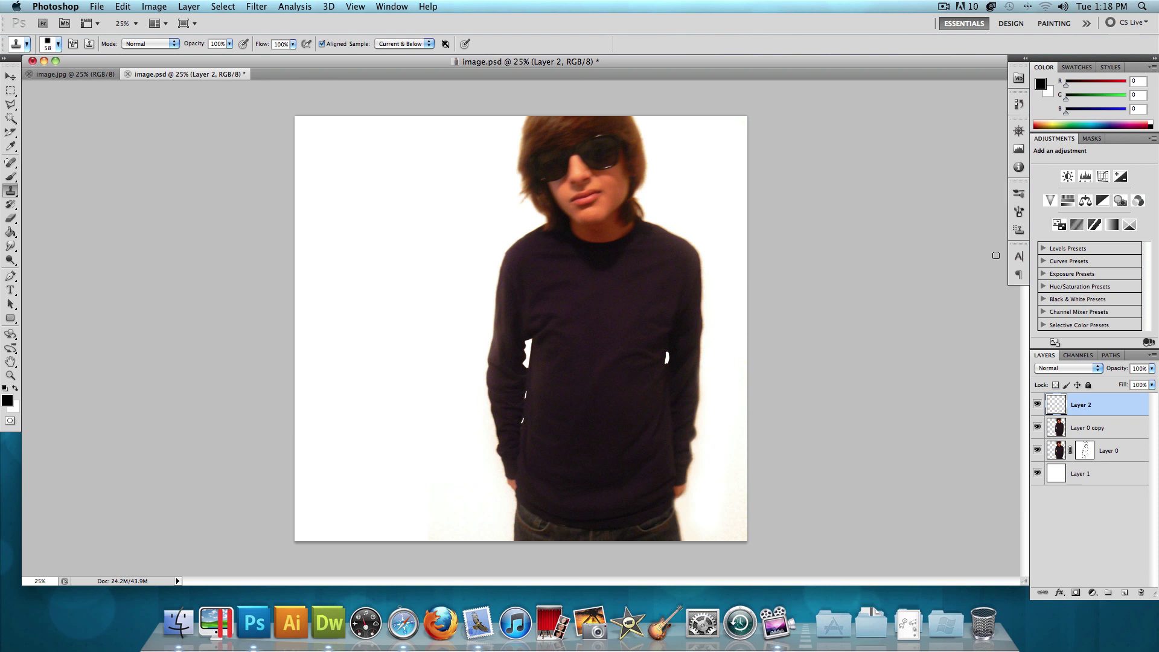
Keep the Clone Stamp's Sample option set to Current & Below.
click(408, 43)
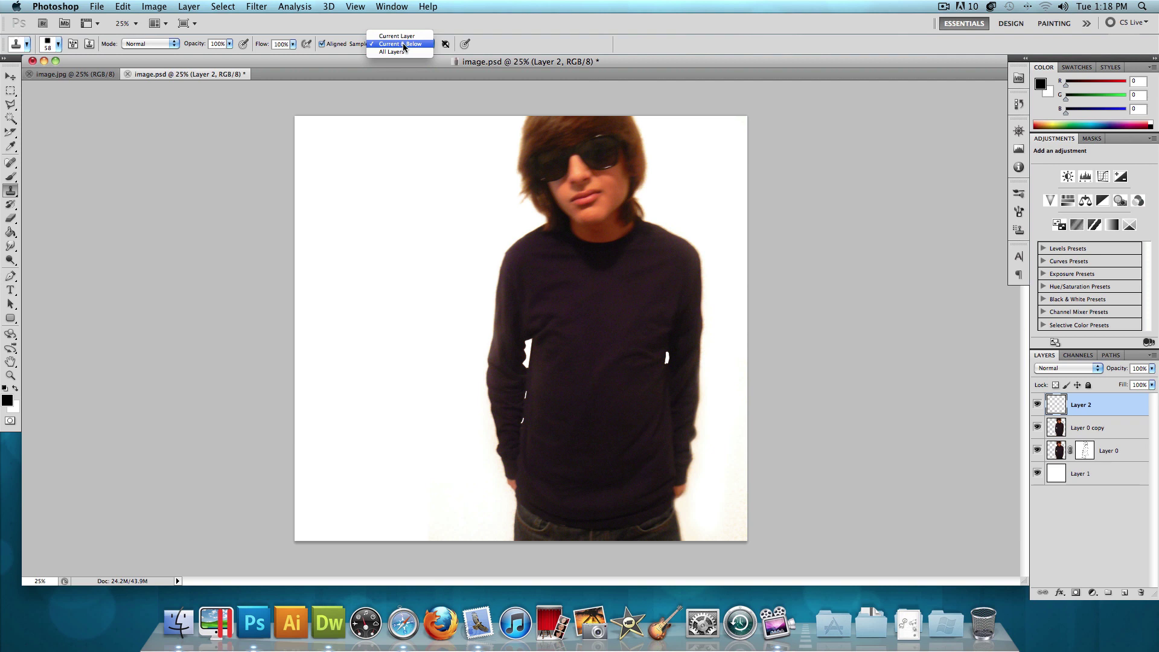
click(403, 45)
click(403, 44)
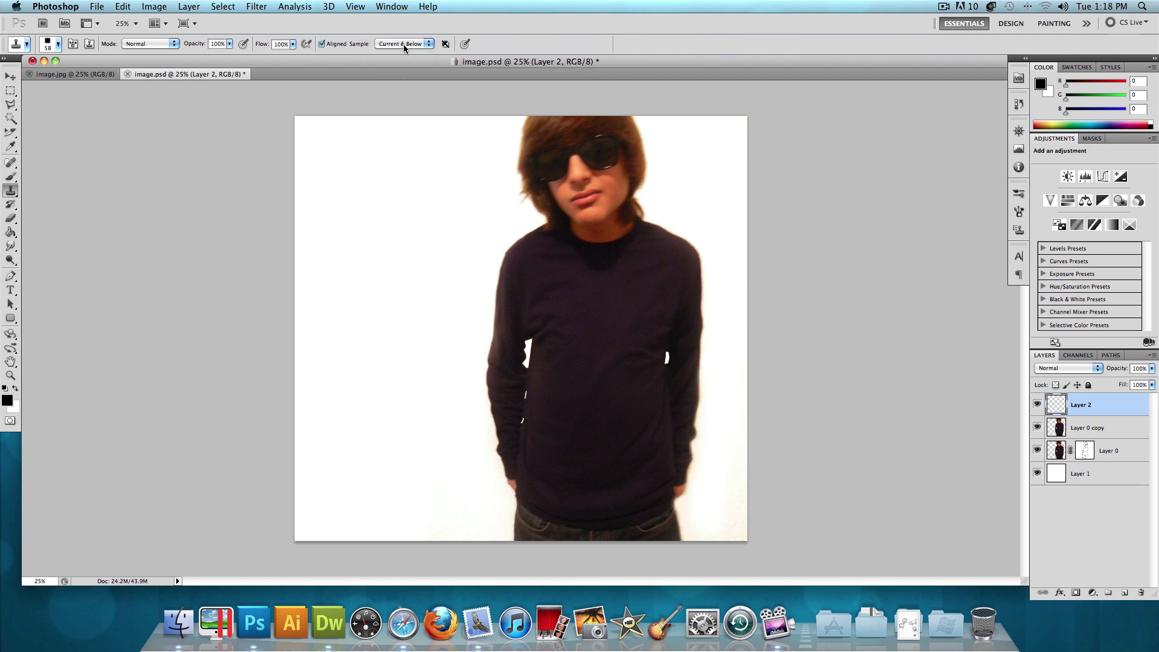
click(404, 44)
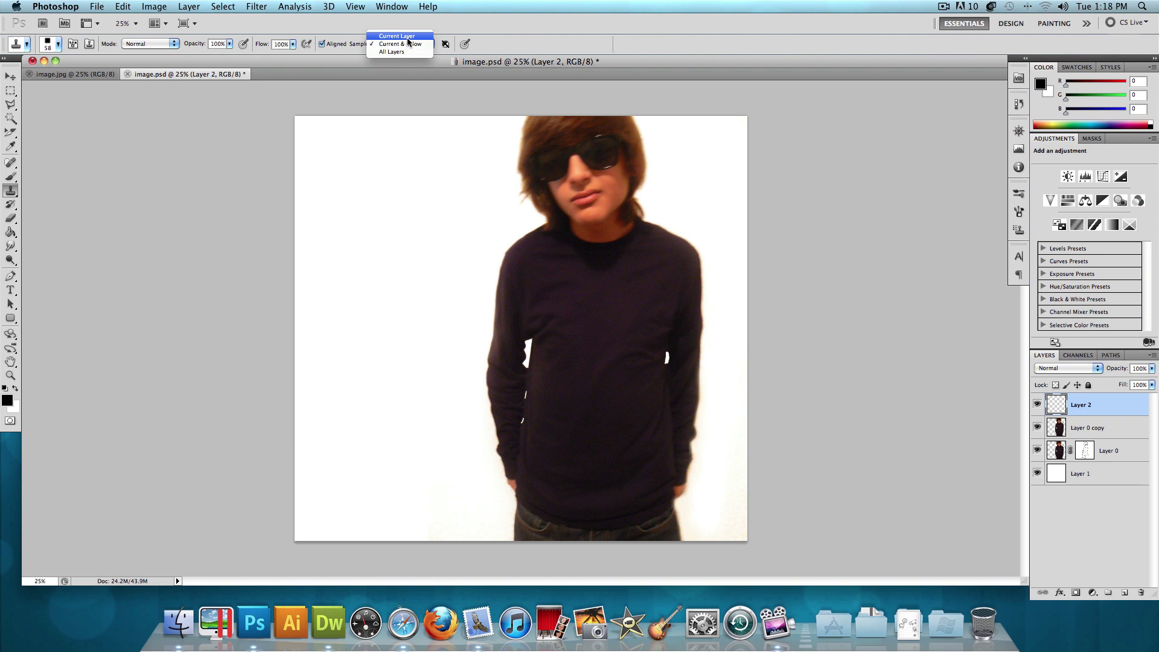
click(405, 44)
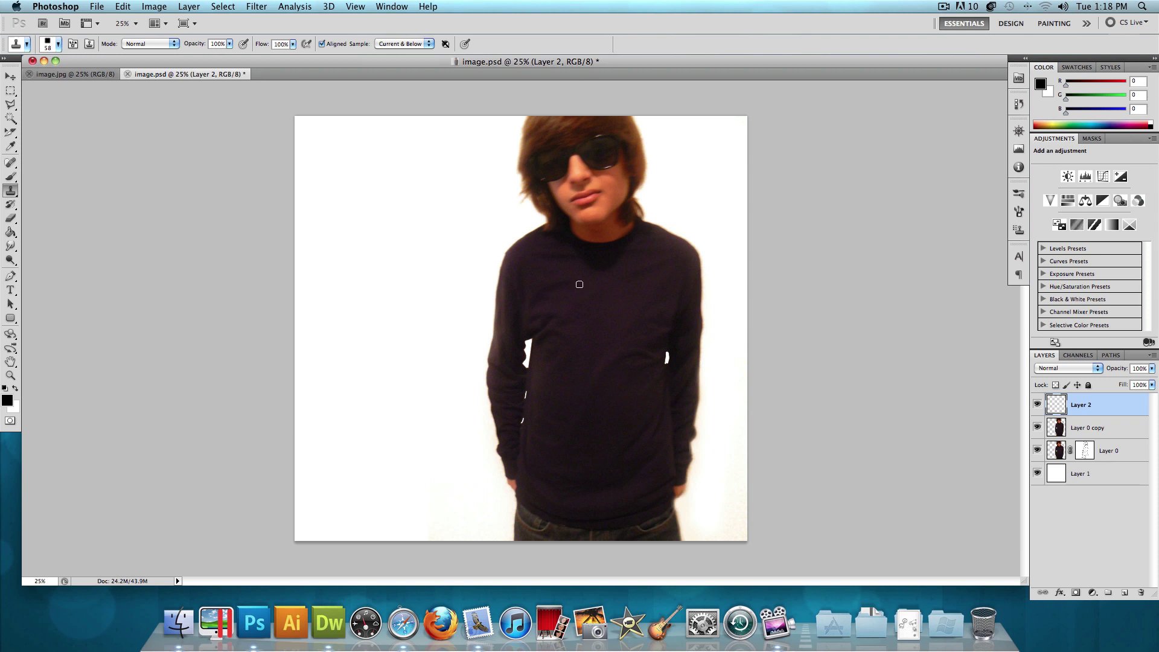
Sample the shirt and clone a column of square fragments left of the face.
alt+click(579, 284)
mouse_move(480, 123)
mouse_down()
mouse_move(477, 397)
mouse_move(465, 443)
mouse_move(482, 530)
mouse_move(447, 469)
mouse_move(440, 403)
mouse_move(450, 380)
mouse_move(464, 412)
mouse_up()
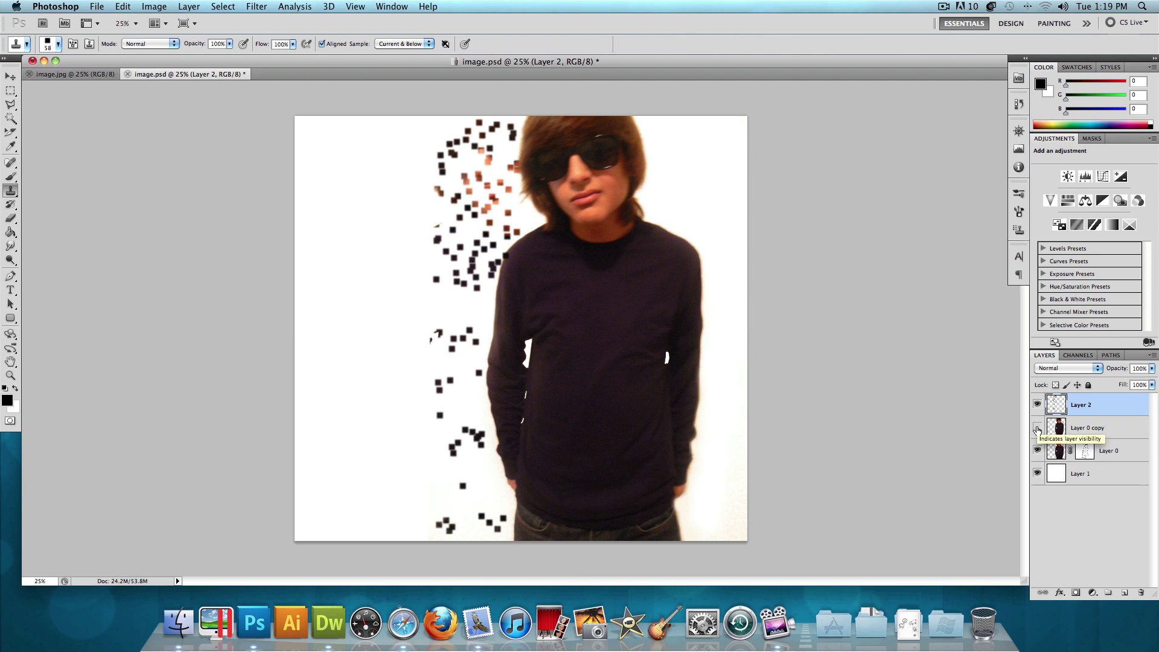
click(1037, 428)
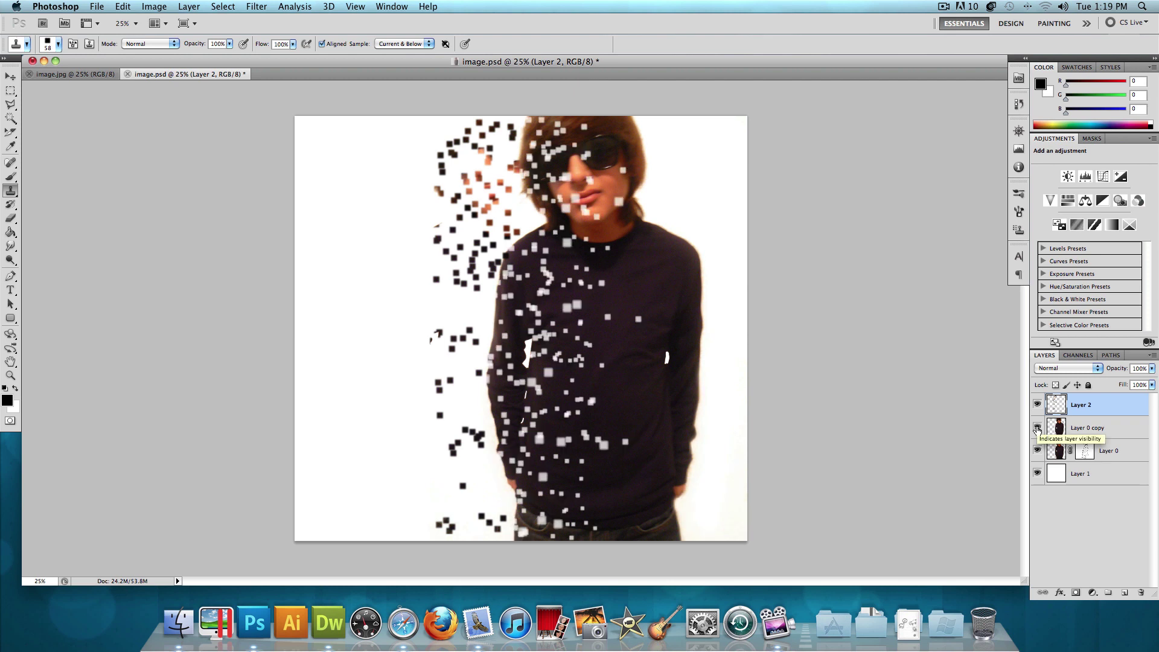
click(1037, 428)
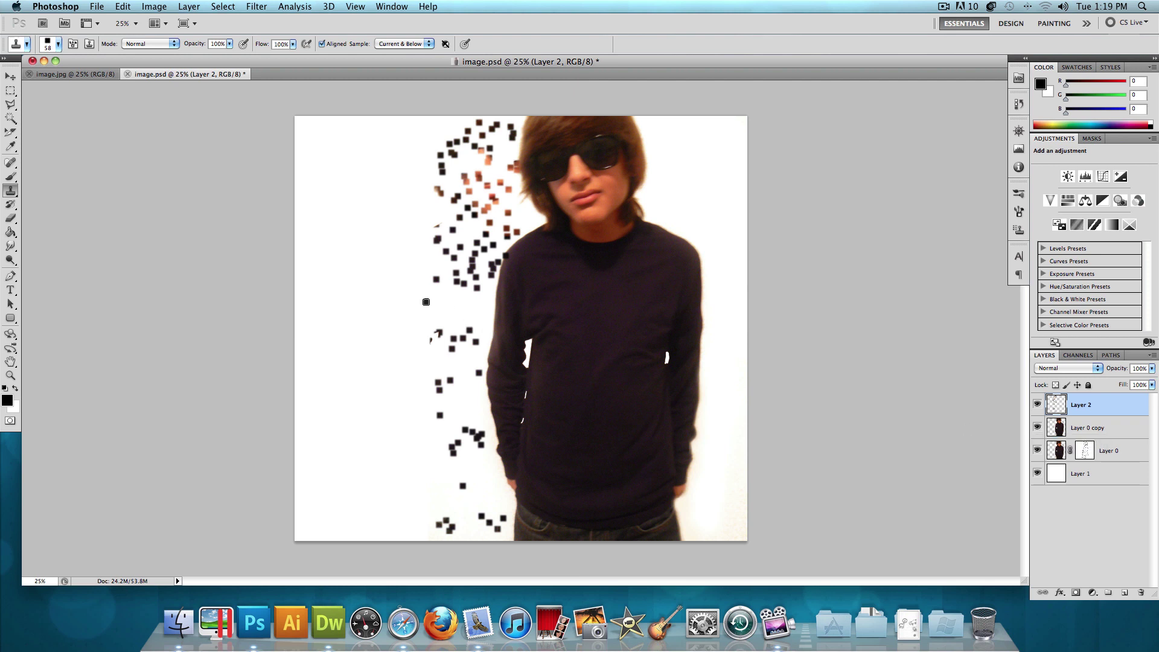
Enlarge the clone brush and stamp dark squares down the left of the body.
key(bracketright)
key(bracketright)
key(bracketright)
key(bracketright)
key(bracketright)
click(423, 298)
click(475, 302)
click(445, 315)
click(454, 373)
click(466, 403)
click(449, 396)
click(429, 443)
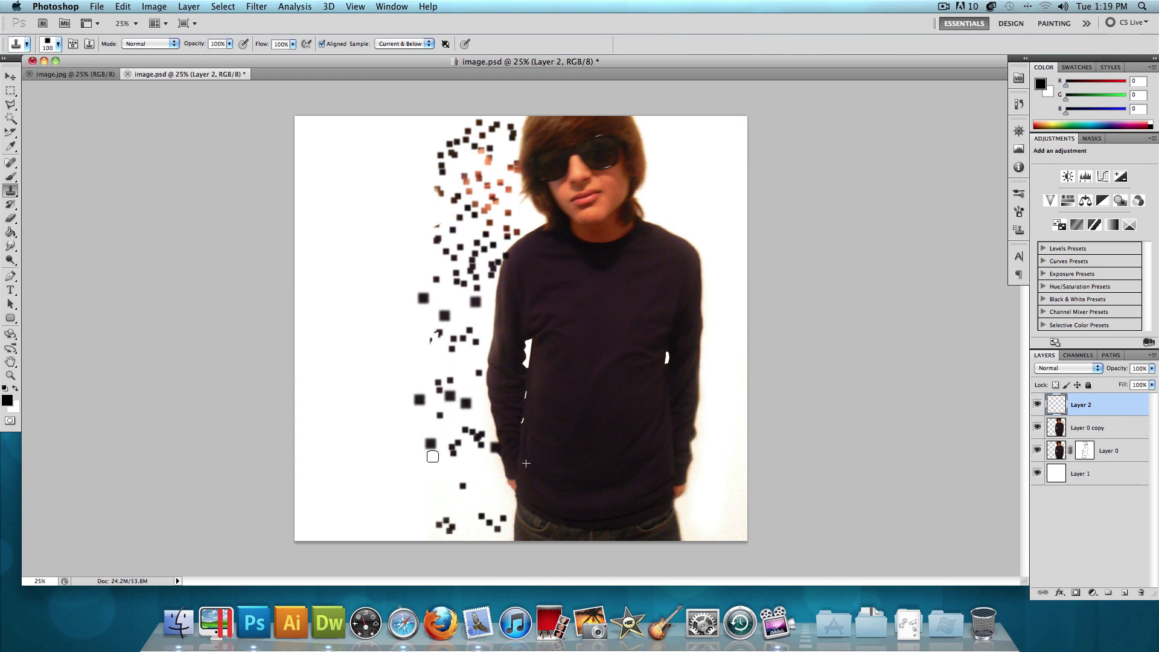
click(431, 483)
Stamp orange and dark fragments beside the hair and left of the head.
click(403, 190)
click(416, 184)
click(421, 152)
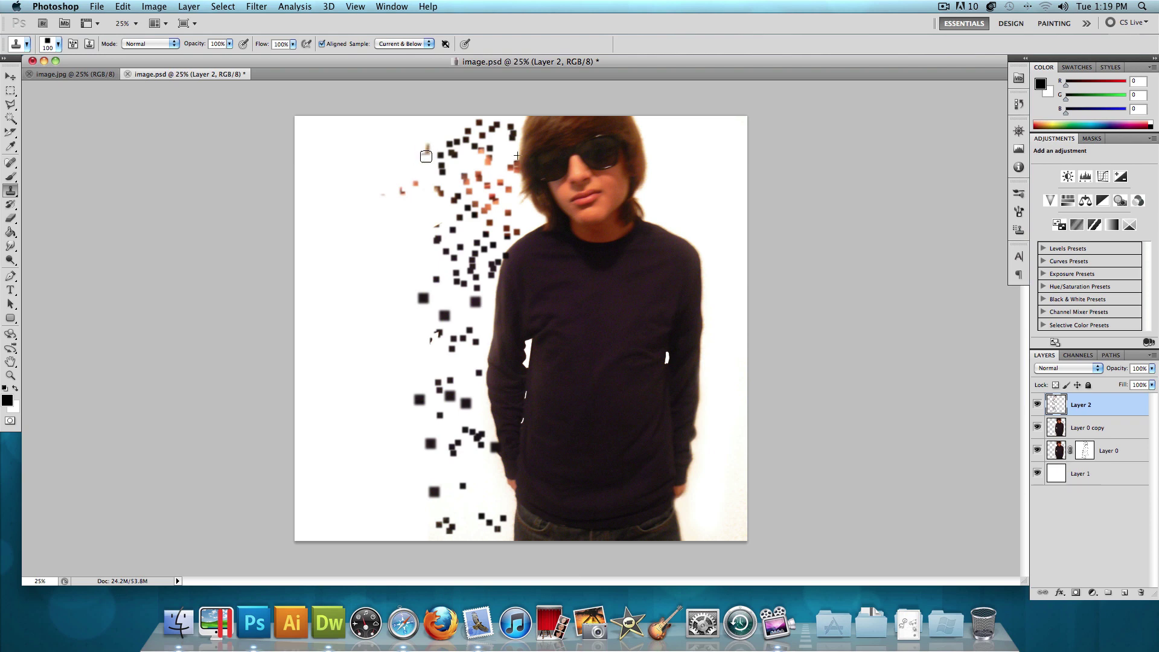
click(441, 159)
click(445, 166)
click(455, 199)
click(483, 211)
click(514, 212)
click(536, 216)
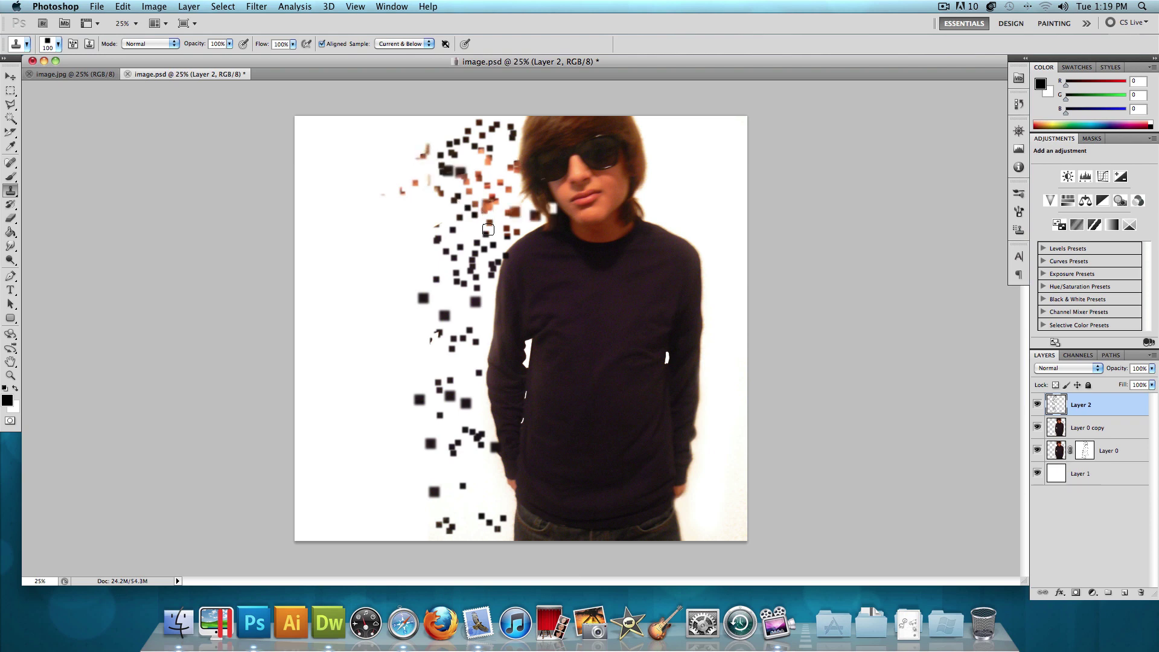
click(471, 238)
click(443, 237)
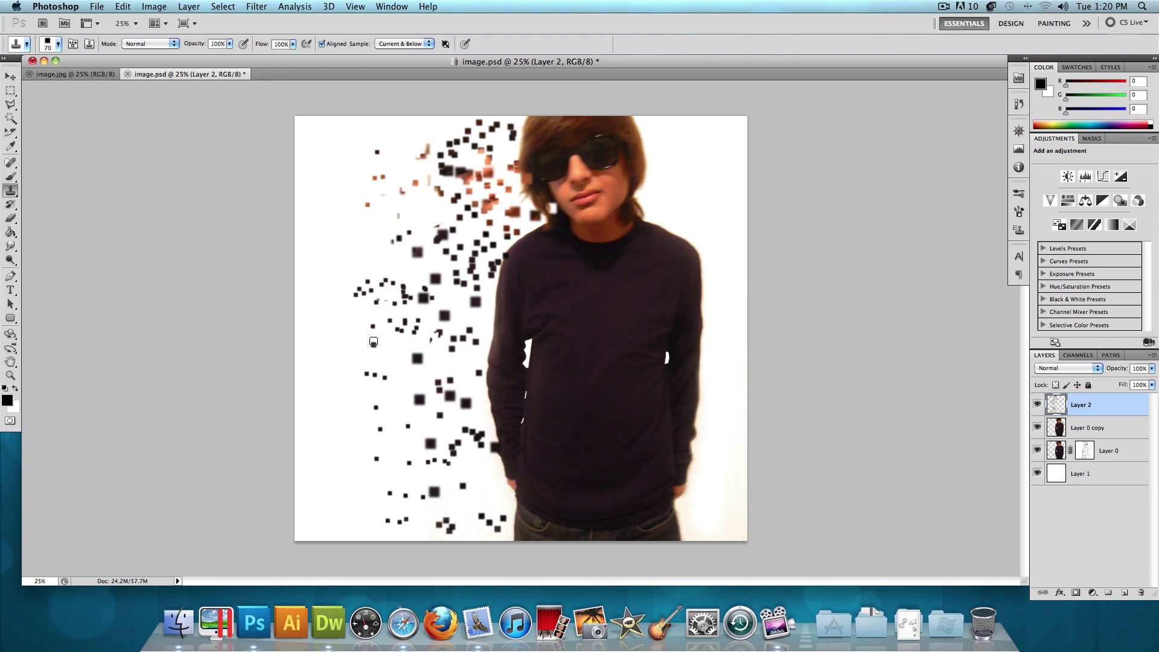
Stamp more dark squares further out and lower left, then hide Layer 0 copy.
click(373, 341)
click(323, 345)
click(391, 343)
click(375, 258)
click(370, 230)
click(360, 228)
click(347, 213)
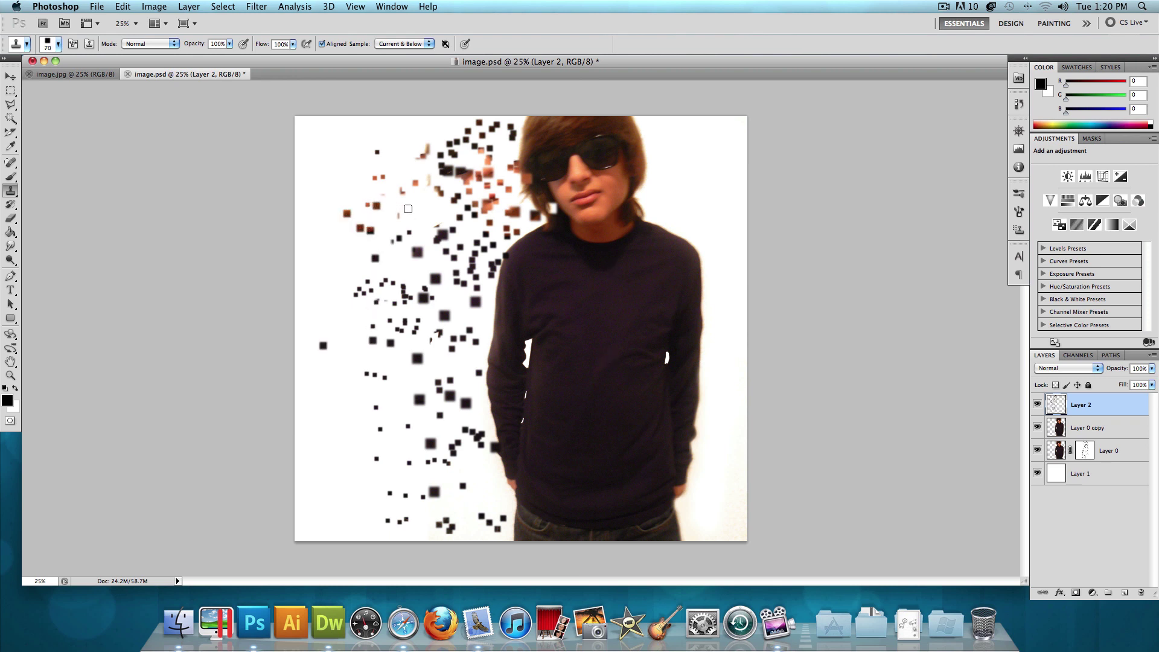
click(381, 398)
click(366, 404)
click(339, 400)
click(398, 471)
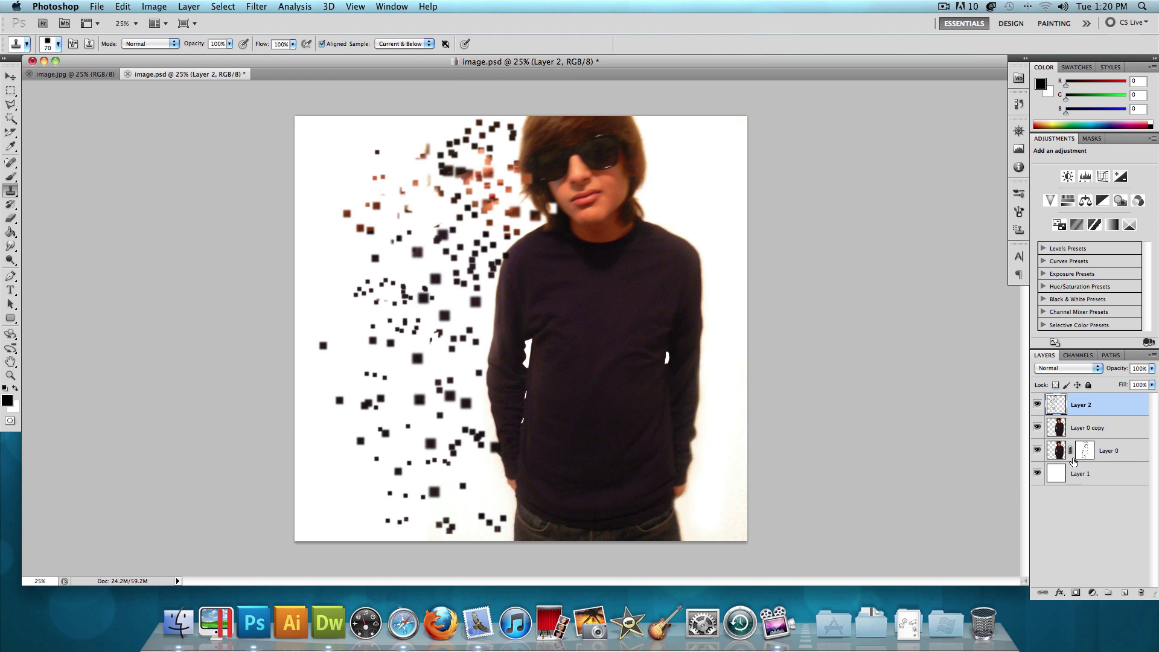
click(1037, 427)
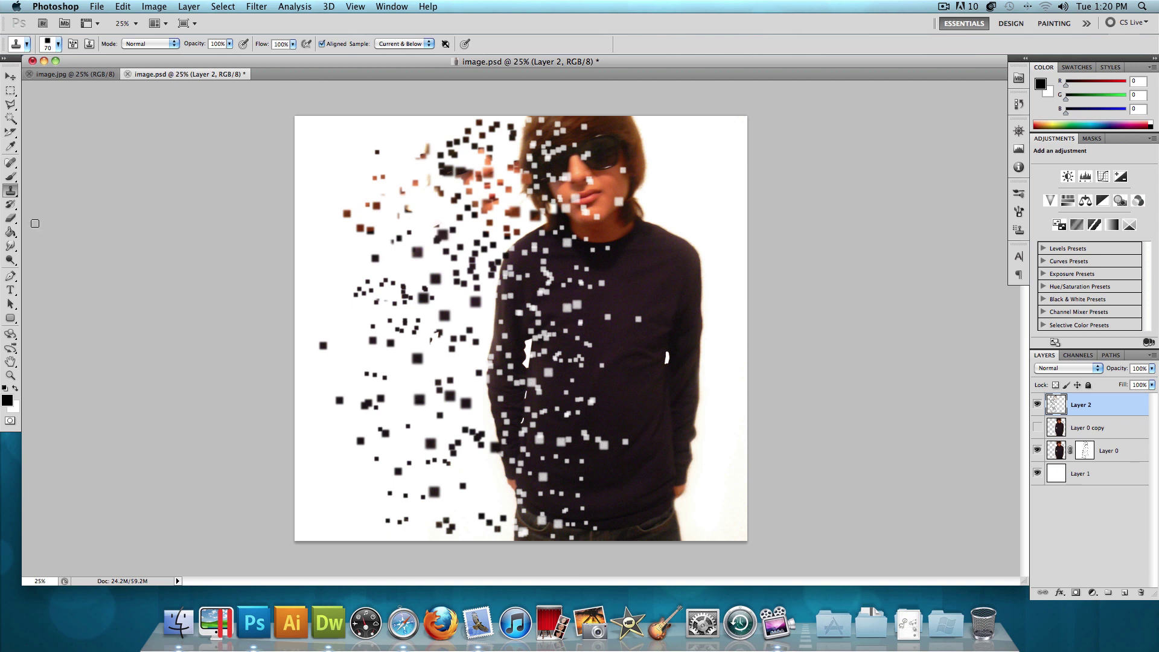
With the Eraser, remove four small stray orange and dark fragments from Layer 2.
click(11, 218)
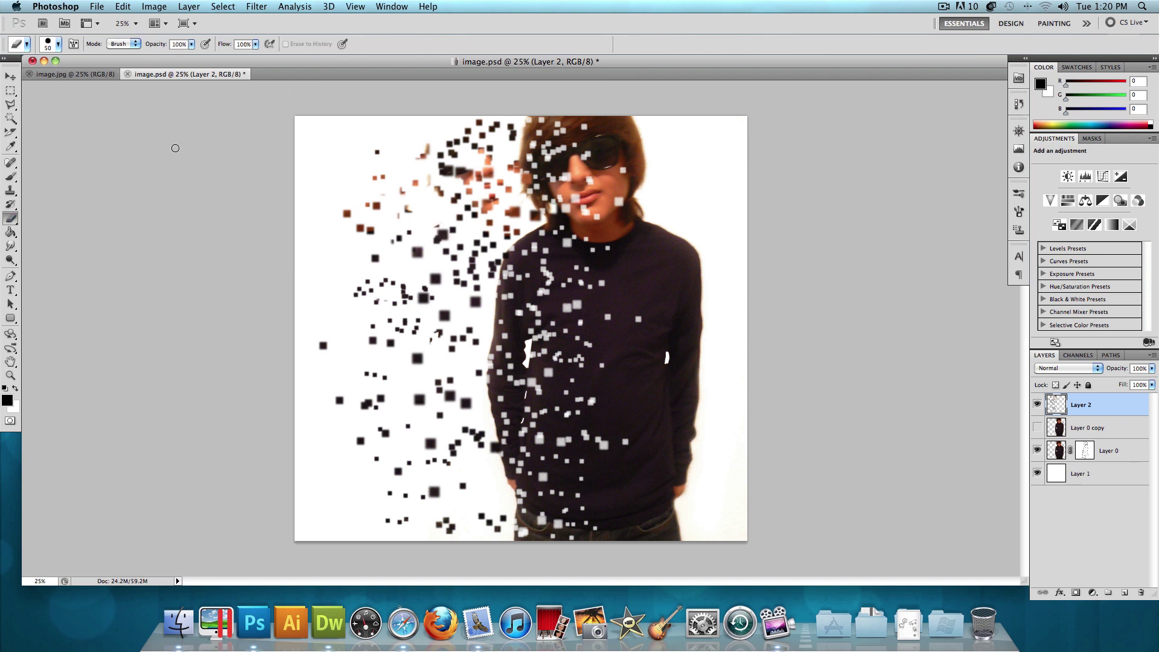
drag(423, 151, 427, 151)
drag(409, 214, 404, 207)
drag(448, 332, 435, 337)
drag(379, 300, 375, 309)
Make Layer 0 copy visible and active, toggling it once to compare.
click(1037, 431)
click(1087, 427)
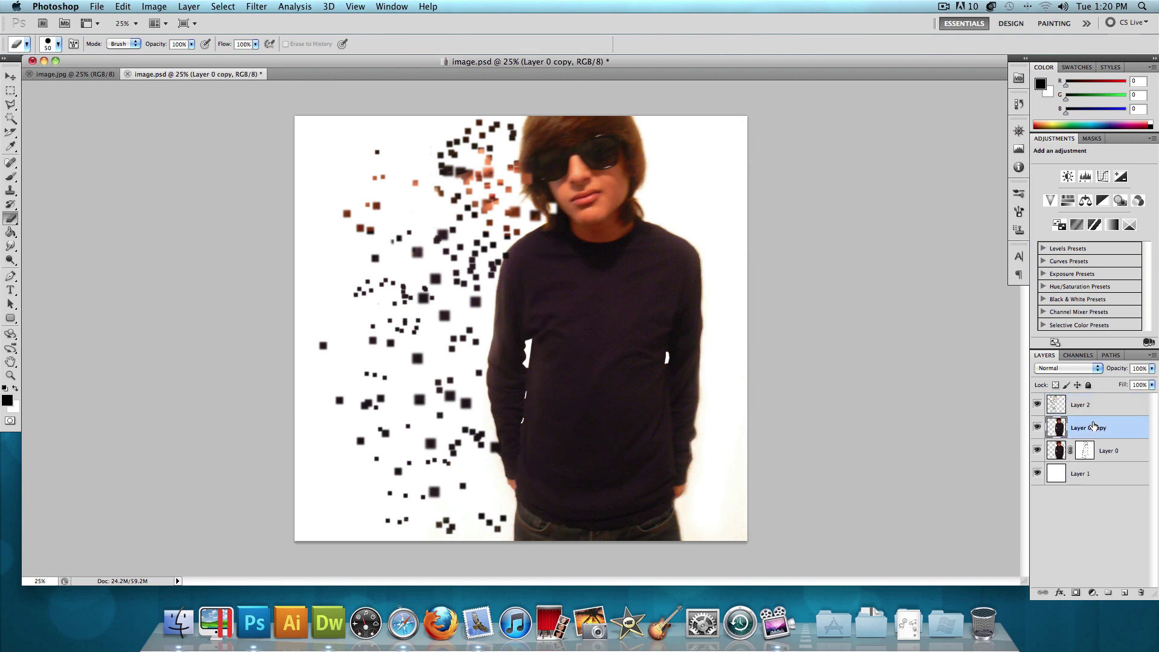
click(1036, 428)
click(1036, 428)
Apply a Motion Blur with angle 0° and distance 75 pixels to Layer 0 copy.
click(265, 6)
mouse_move(296, 136)
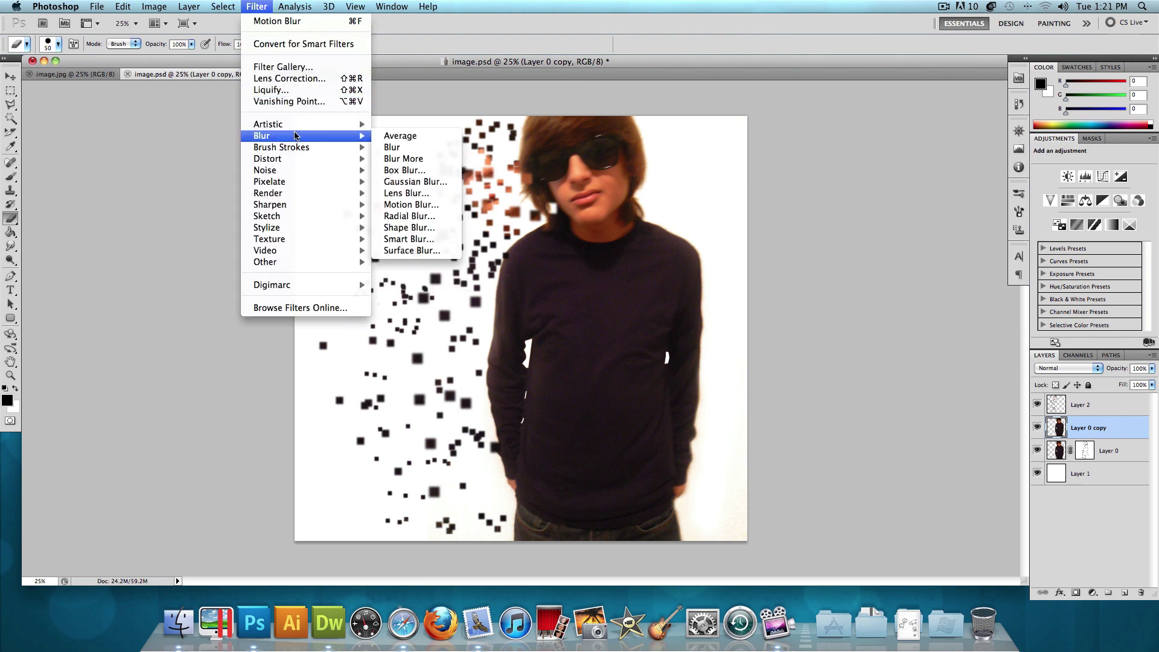
click(432, 203)
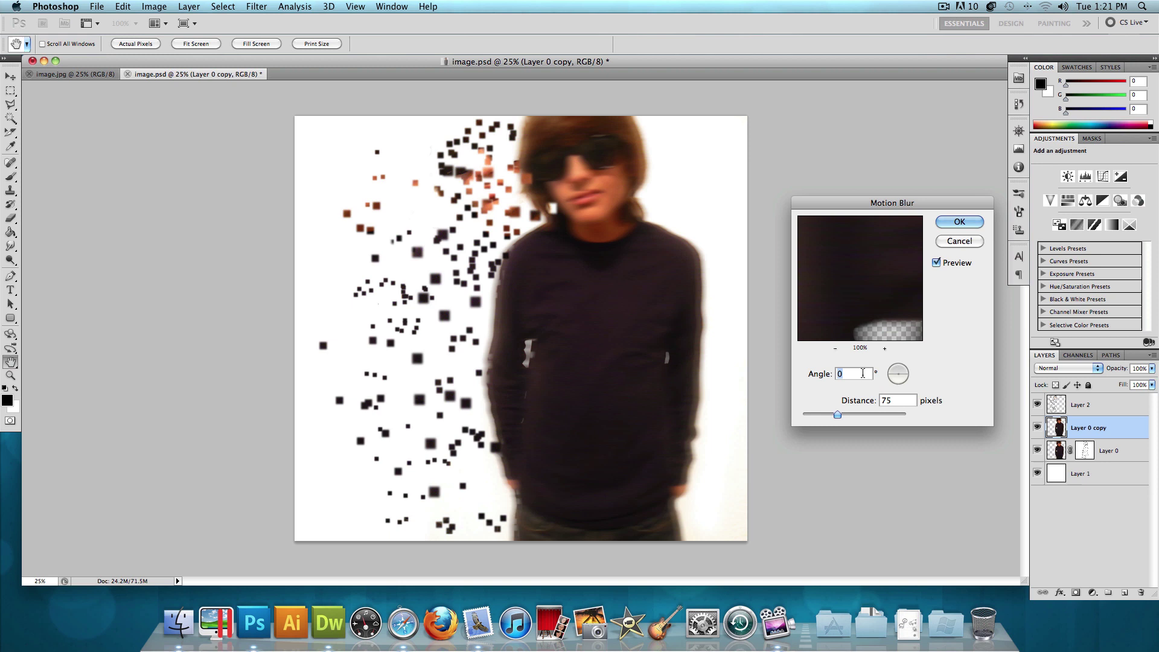
click(959, 221)
Blend the blurred Layer 0 copy in Soft Light, then compare against the reference image.jpg.
key(e)
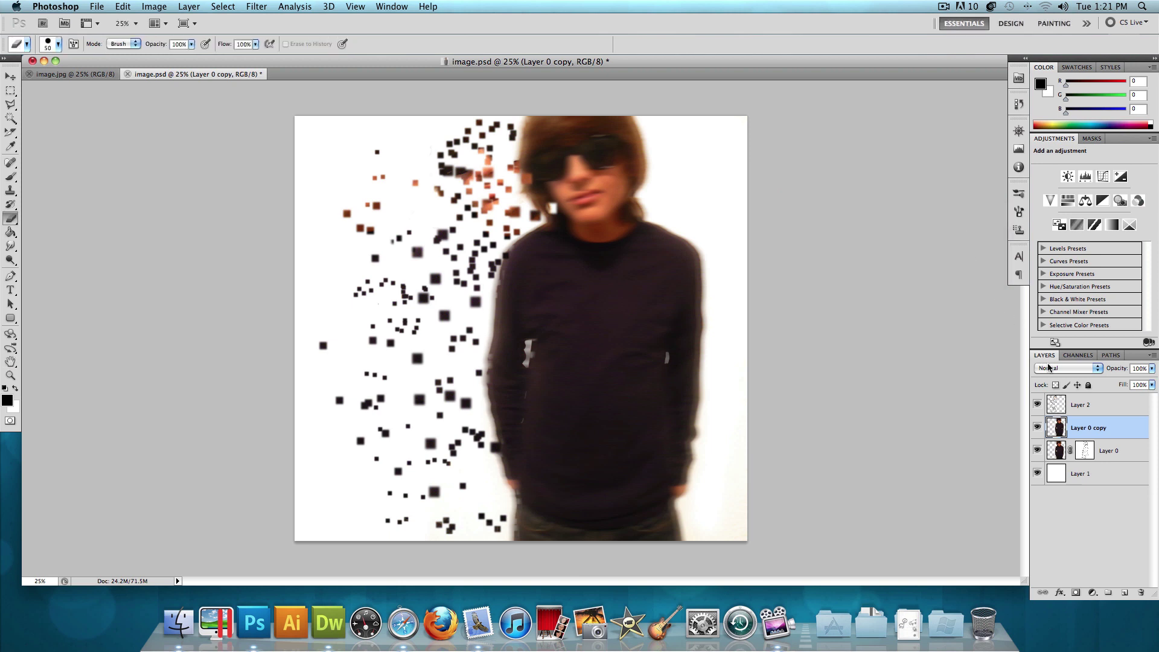
click(1052, 369)
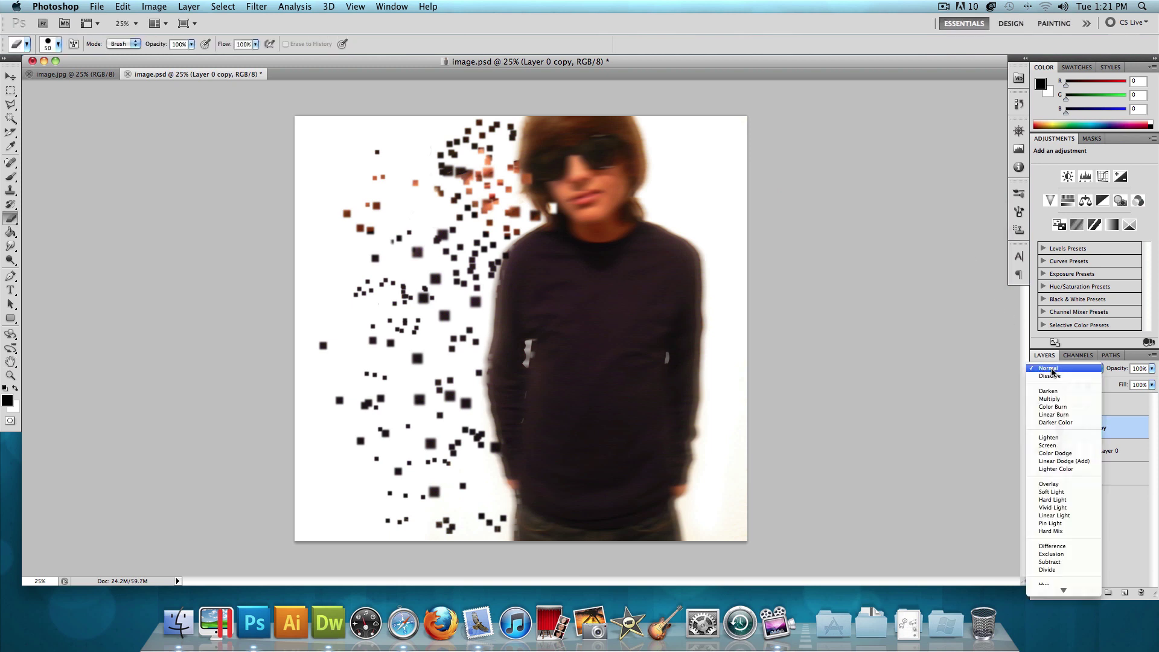
click(1084, 492)
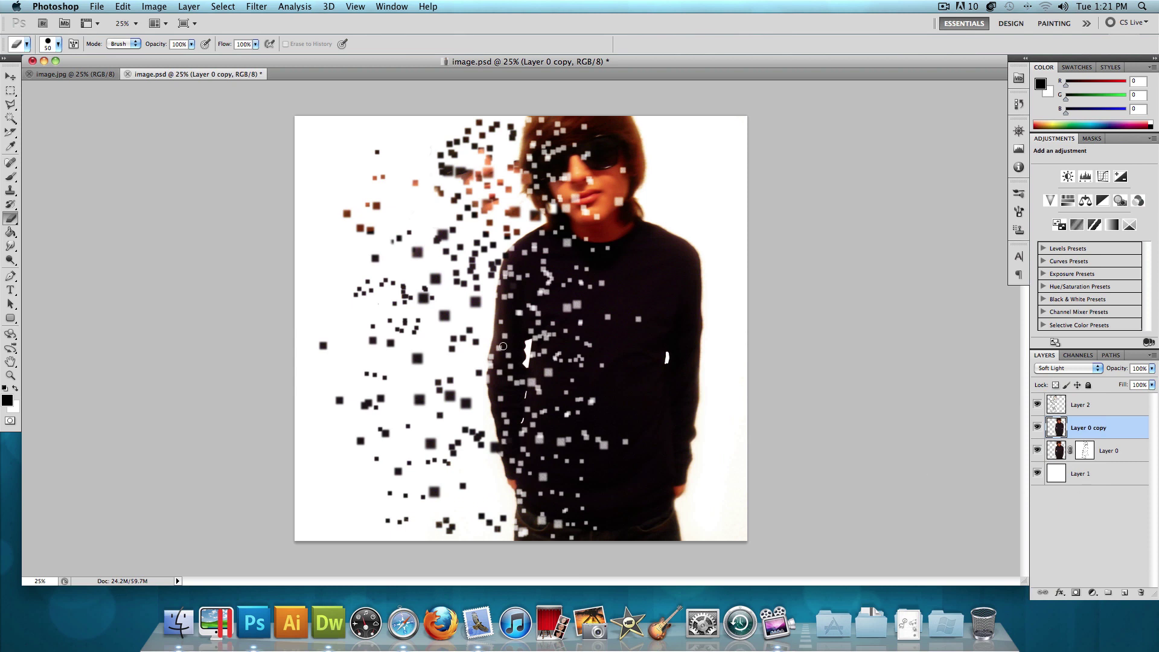
click(72, 74)
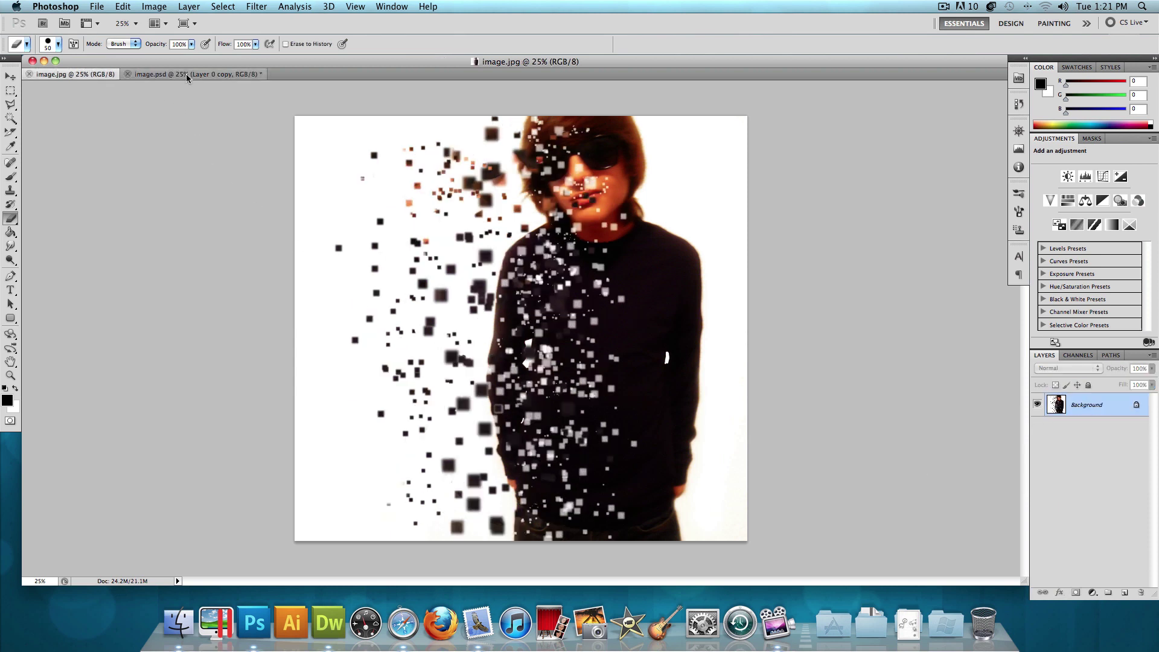
click(193, 74)
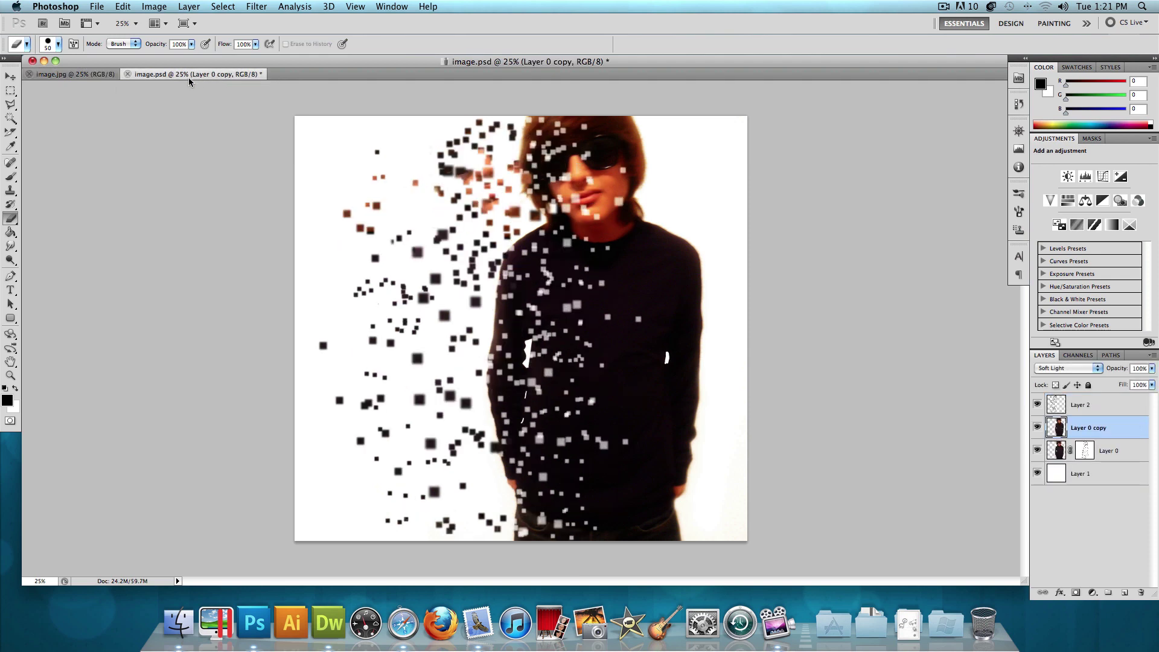
Minimize image.psd and bring the Finder desktop to the front.
click(44, 61)
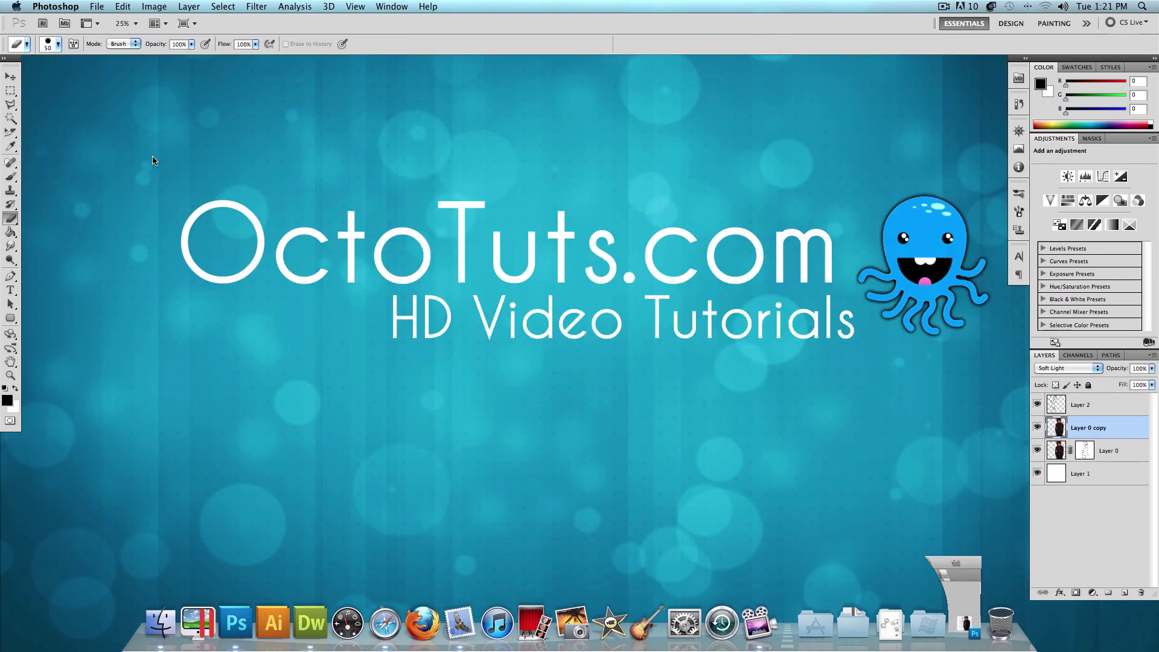
click(636, 281)
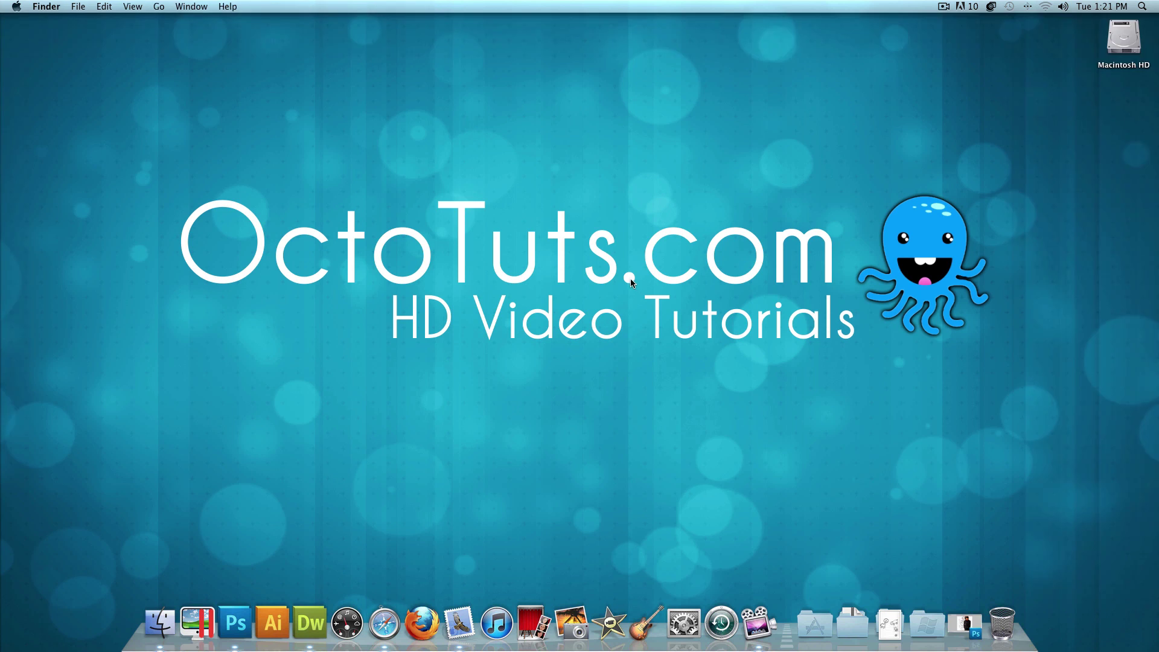